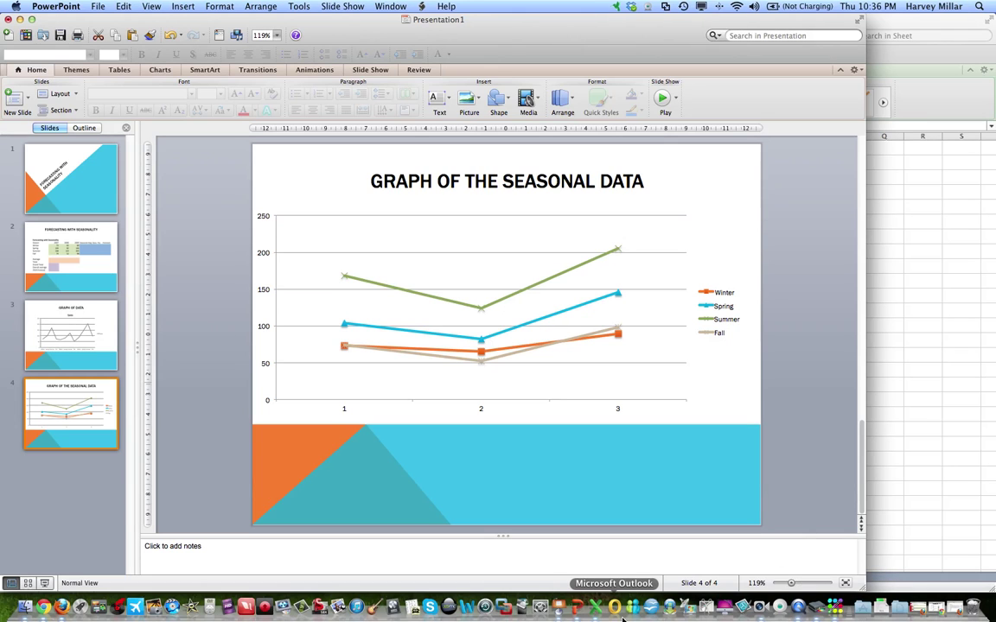
- Switch to Workbook2.xlsx in Excel to review the Plant LOC seasonality sheet
click(593, 609)
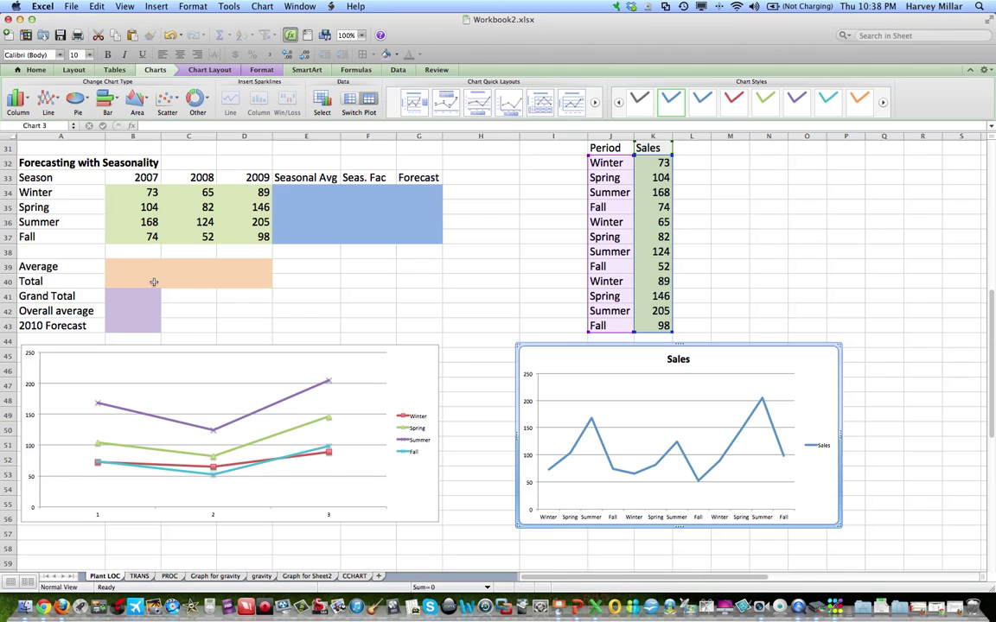
- Enter 2007's Average =AVERAGE(B34:B37) in B39 and Total =SUM(B34:B37) in B40
click(141, 266)
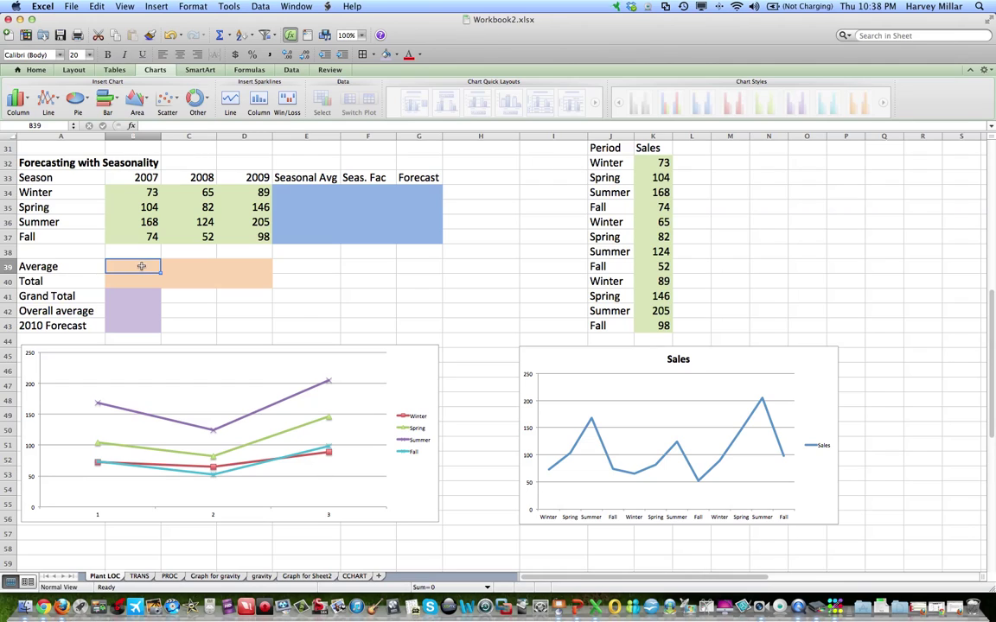
text(=)
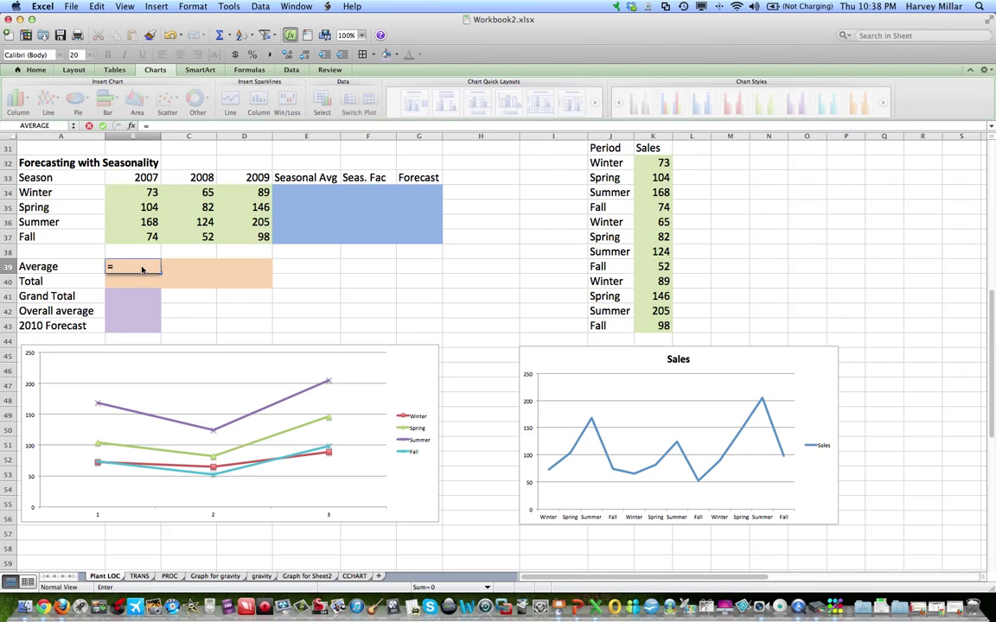
text(average)
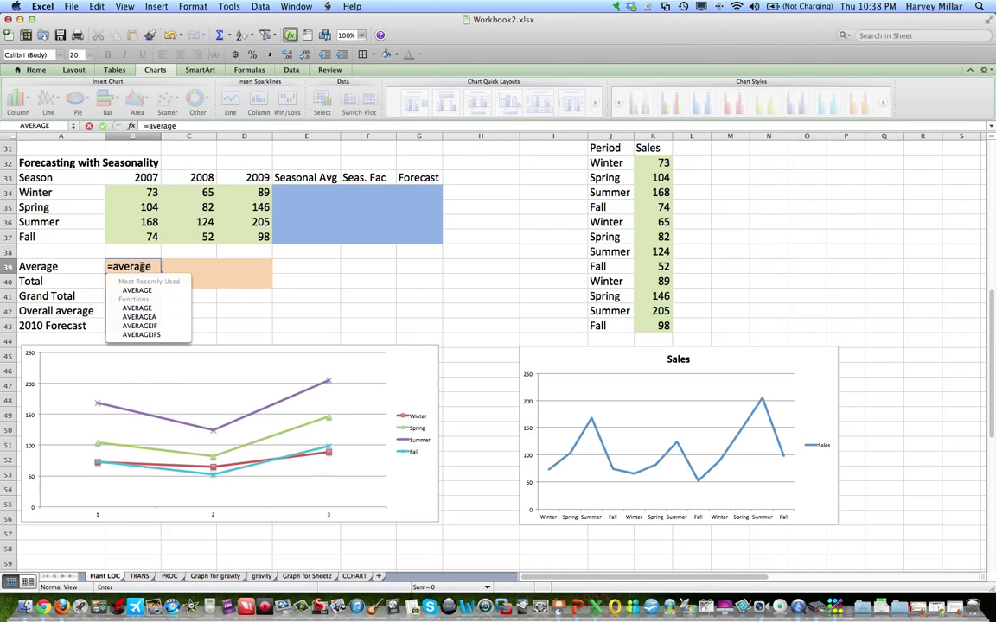
text(()
drag(142, 192, 144, 242)
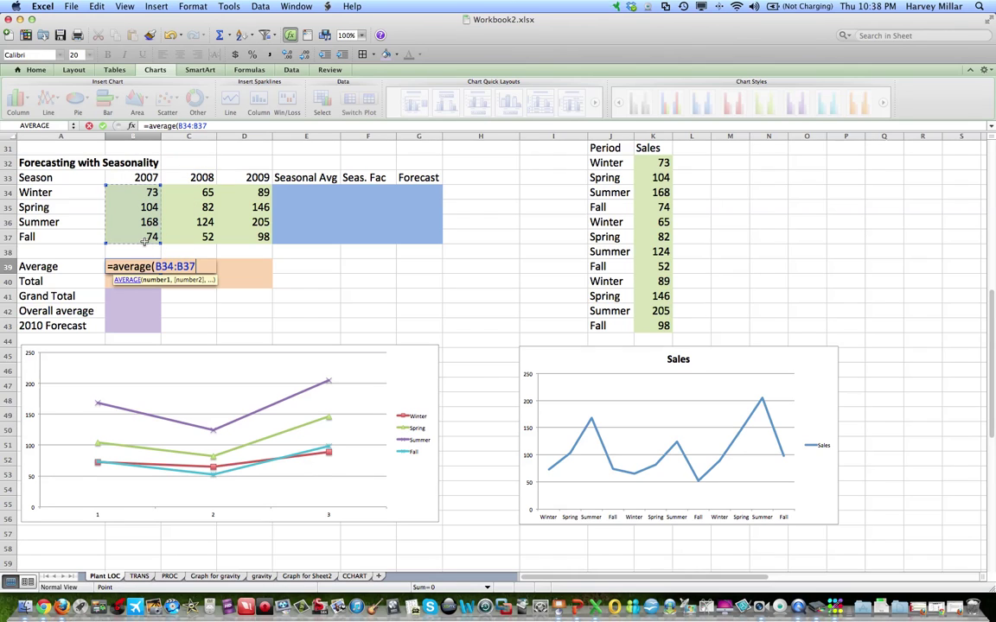
key(Return)
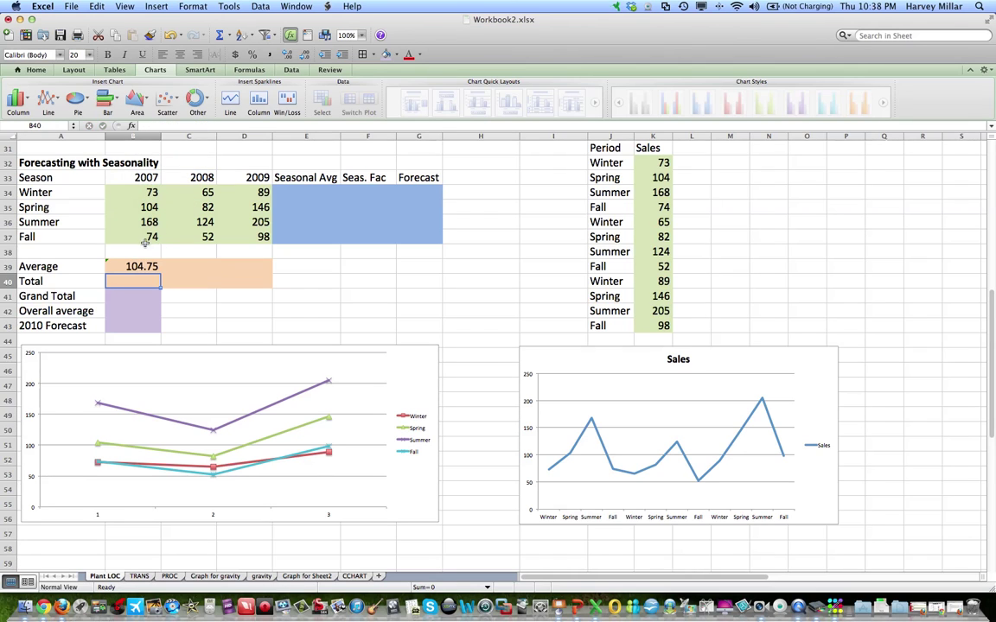
text(s)
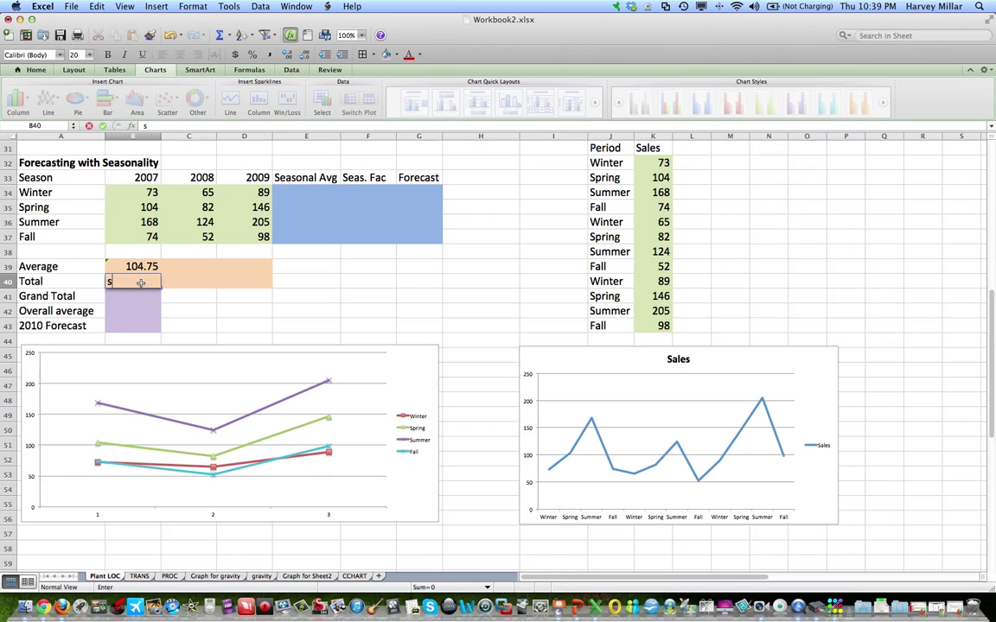
key(BackSpace)
text(=sum)
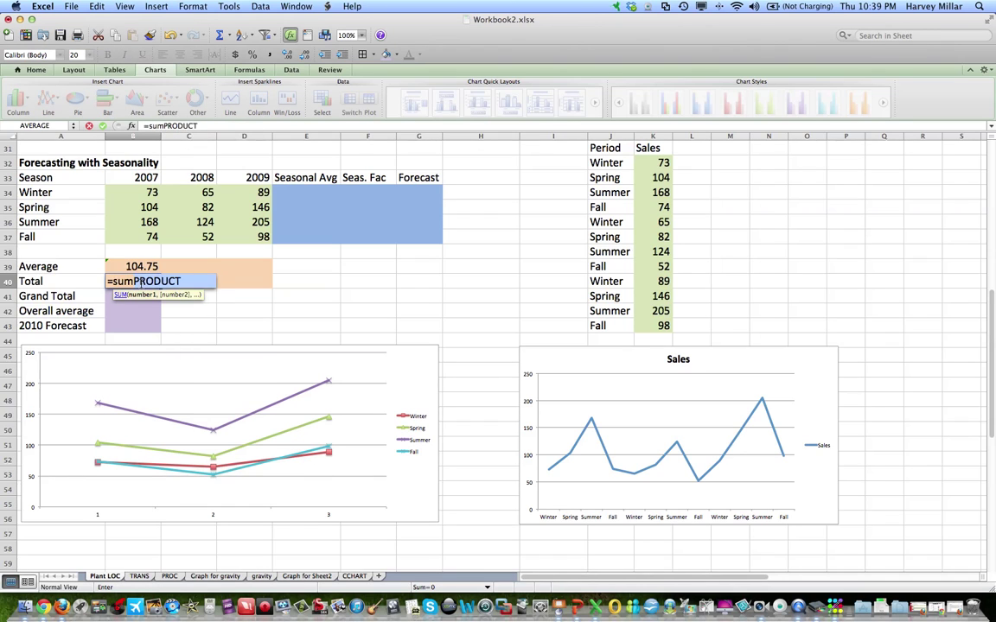
text(()
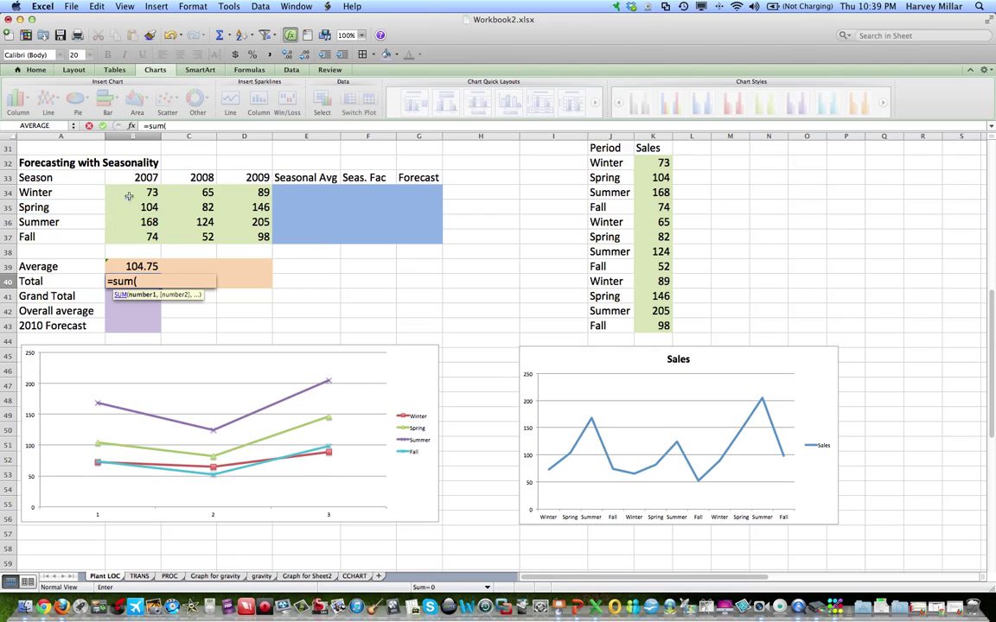
drag(128, 196, 127, 242)
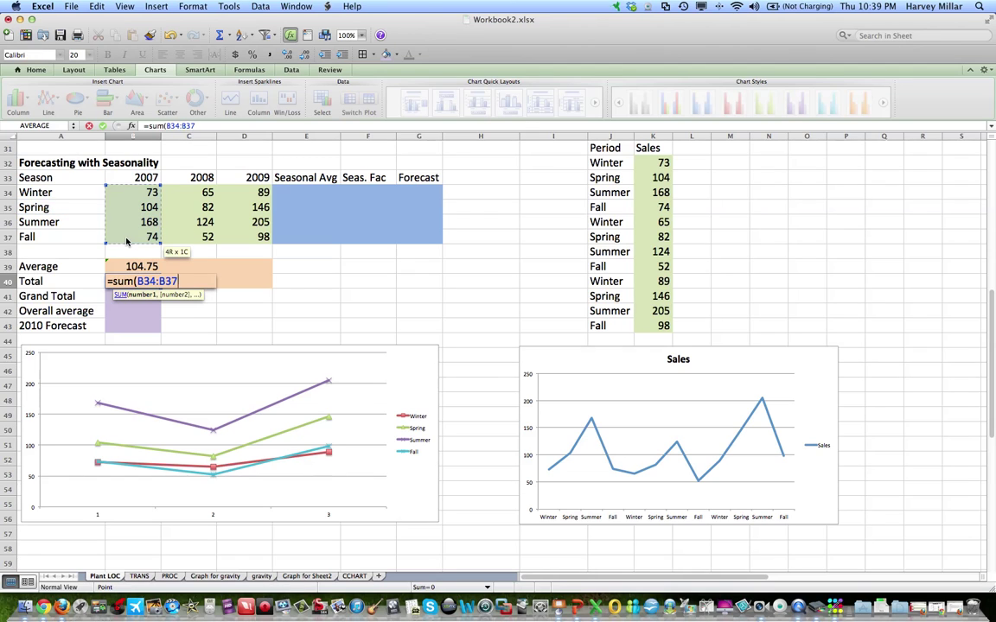
key(Return)
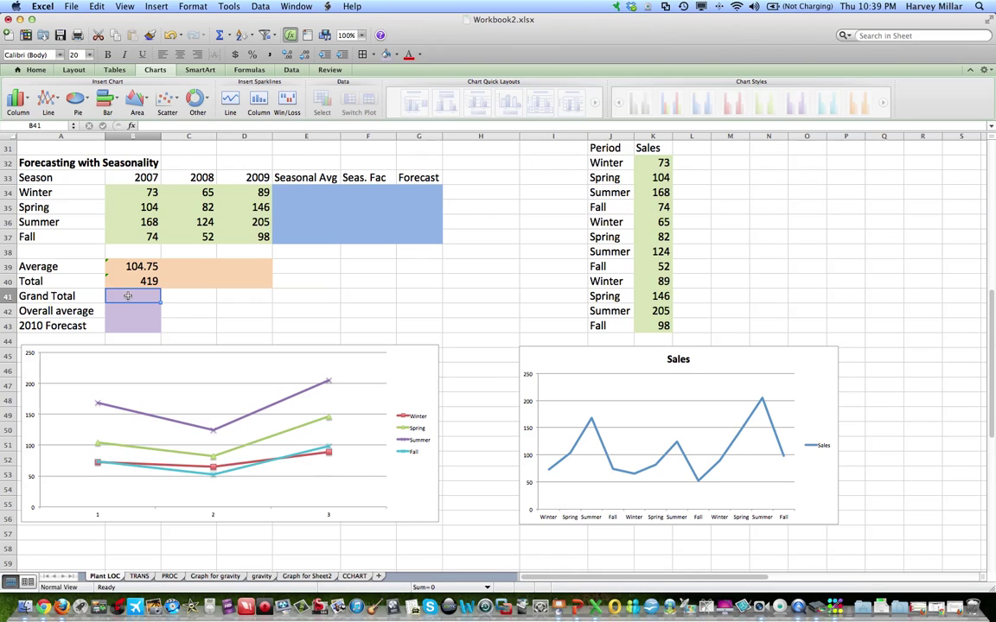
- Add Grand Total =SUM(B34:D37) and Overall average =AVERAGE(B34:D37), giving 1280 and 106.667
text(=)
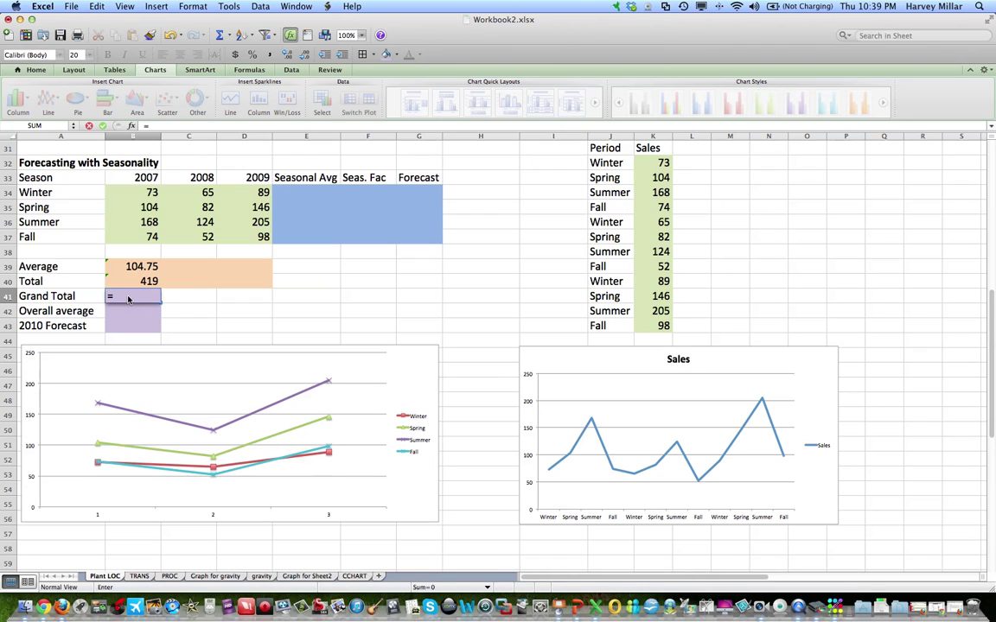
text(sum)
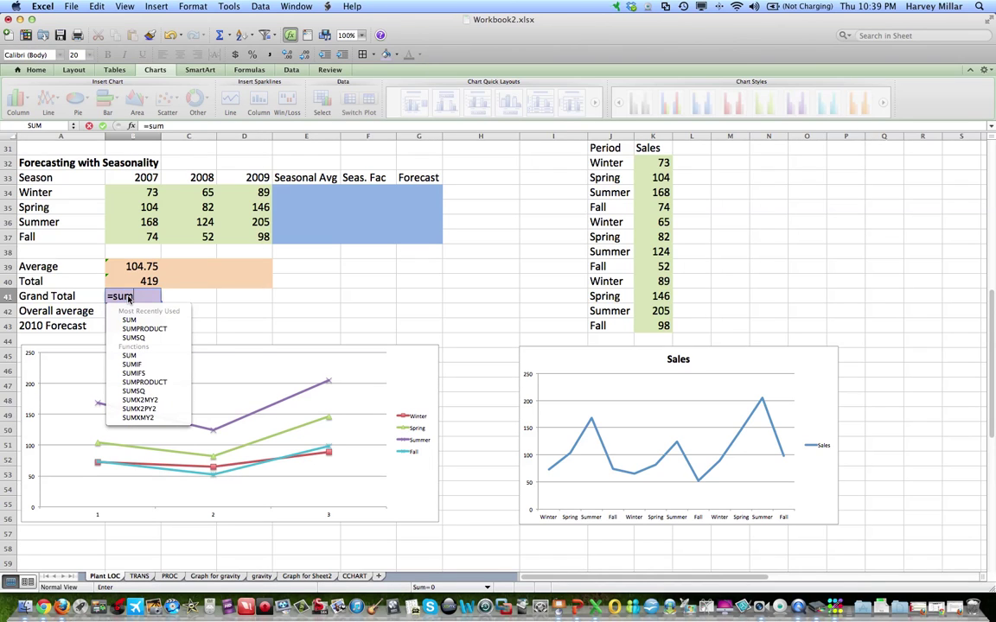
text(()
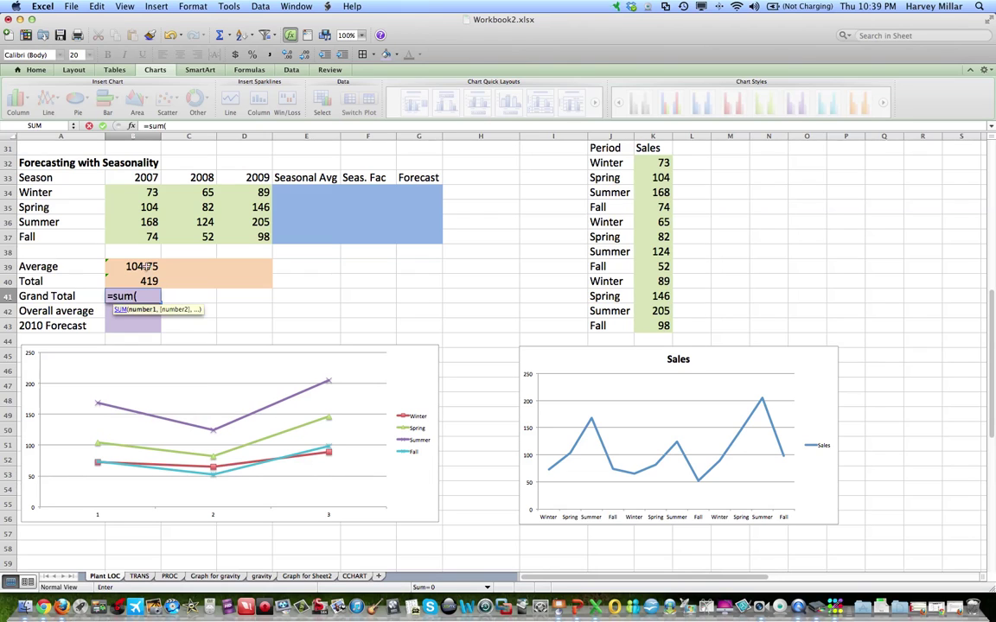
drag(138, 192, 234, 236)
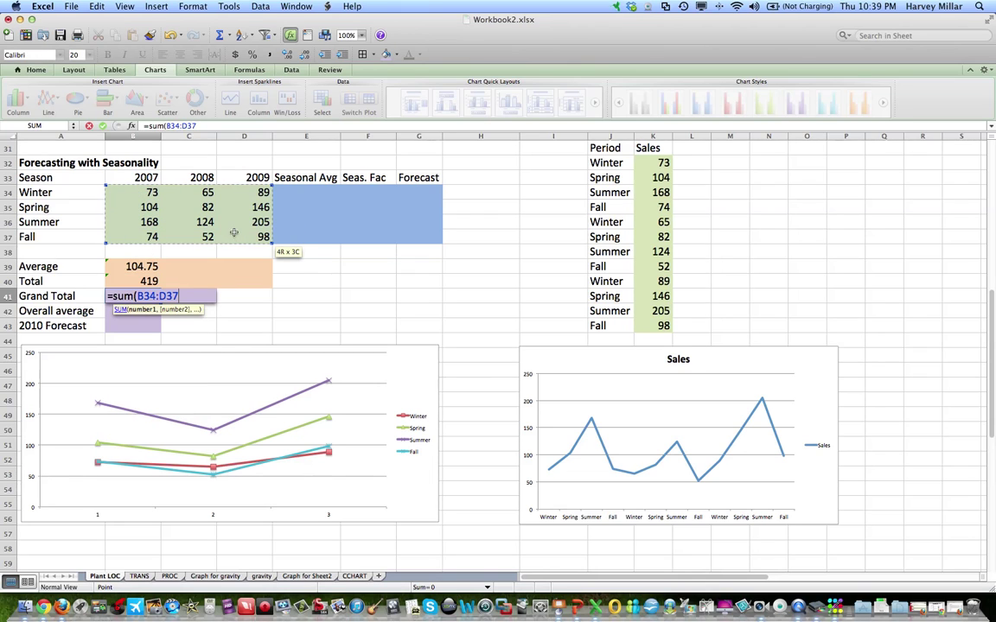
key(Return)
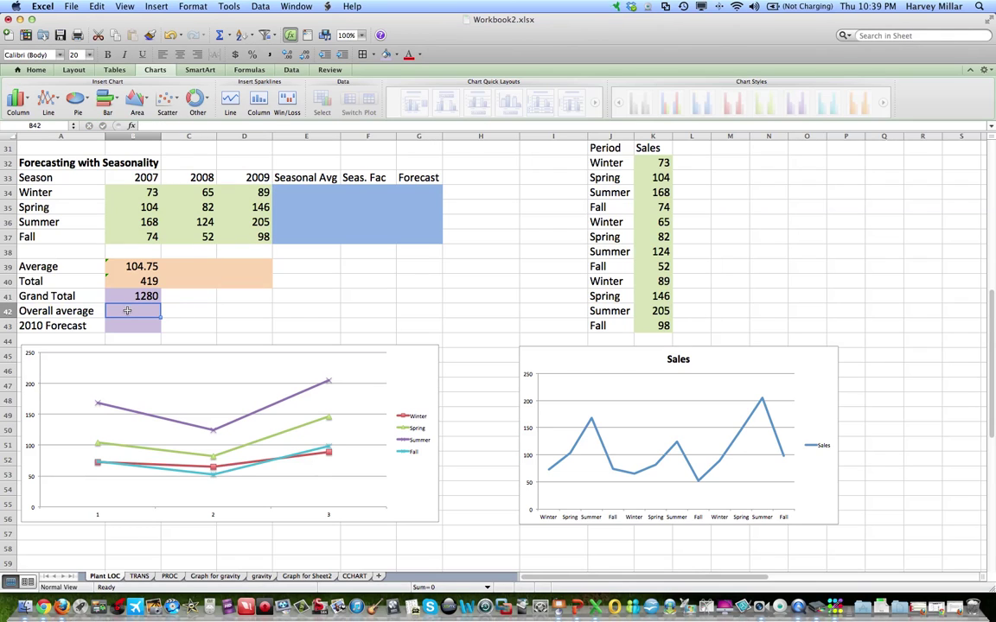
text(=)
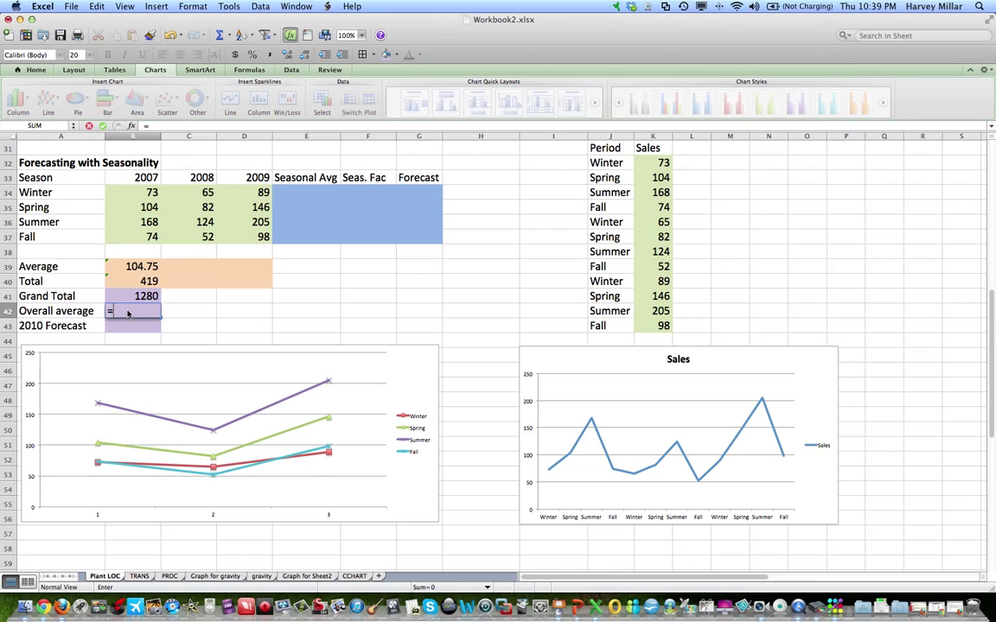
text(average()
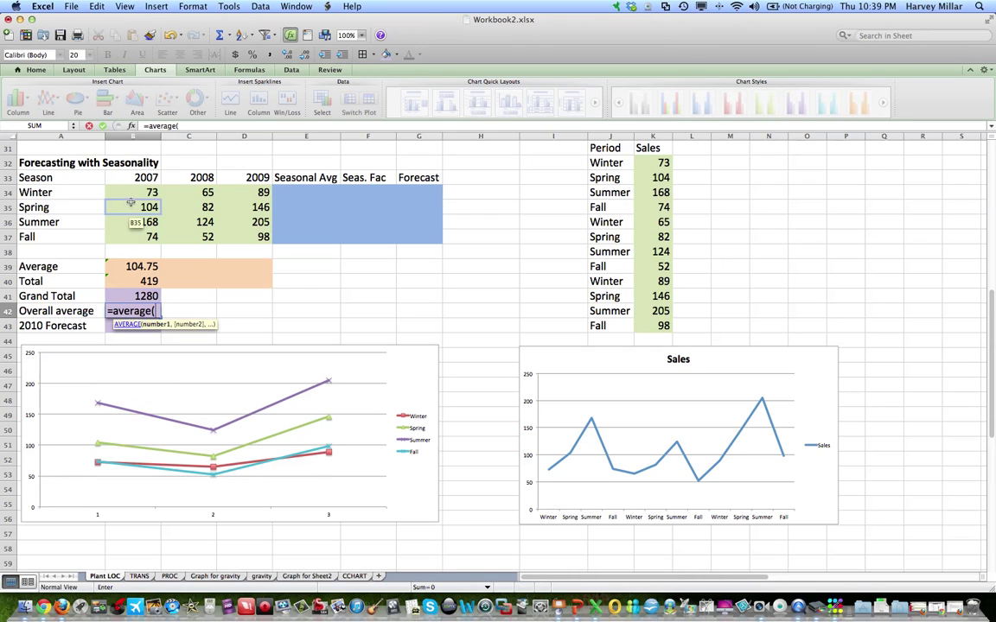
drag(121, 191, 233, 234)
text())
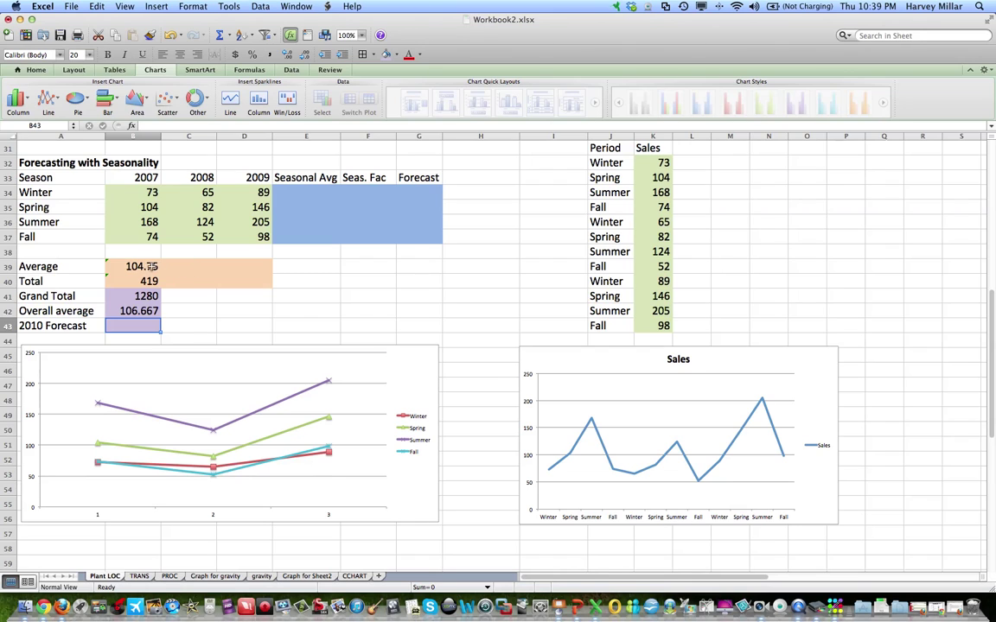
- Fill the Average and Total formulas across to 2008 (80.75, 323) and 2009 (134.5, 538)
drag(134, 268, 266, 286)
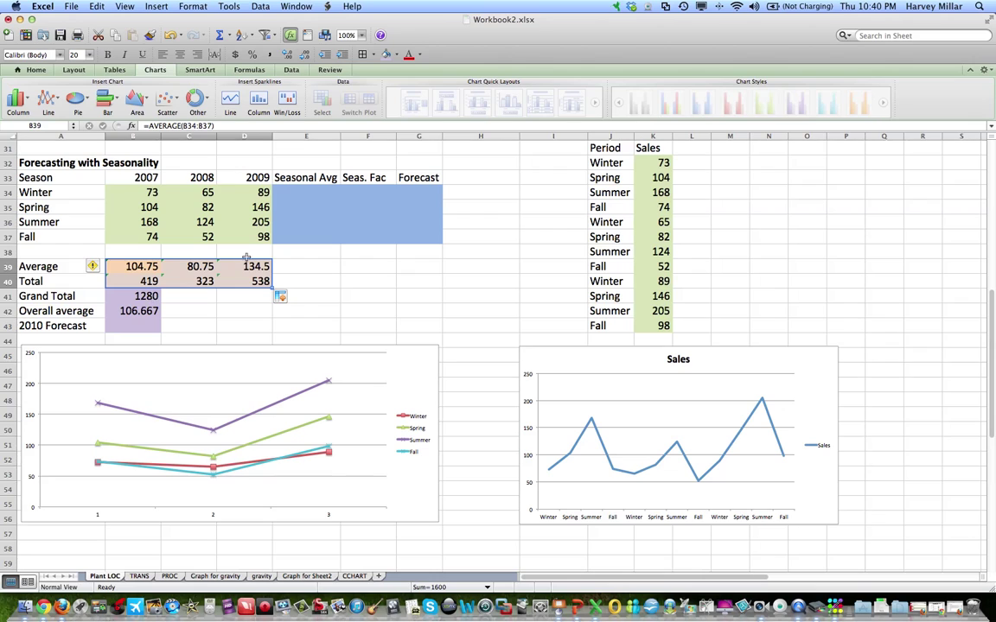
- Fill E34:E37 with each season's three-year average, starting =AVERAGE(B34:D34): 75.67, 110.67, 165.67, 74.67
click(305, 194)
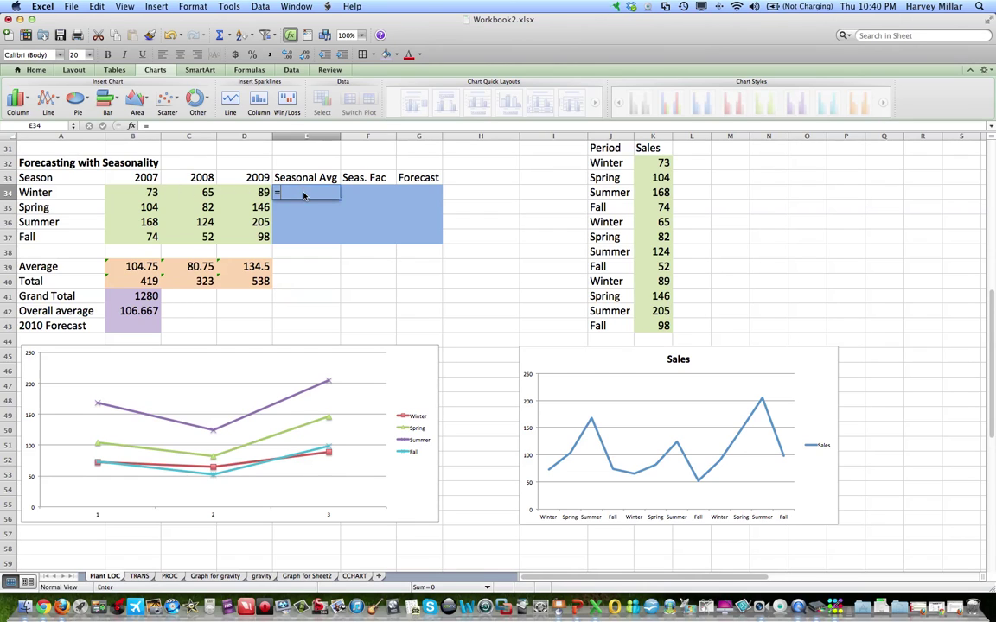
text(=average()
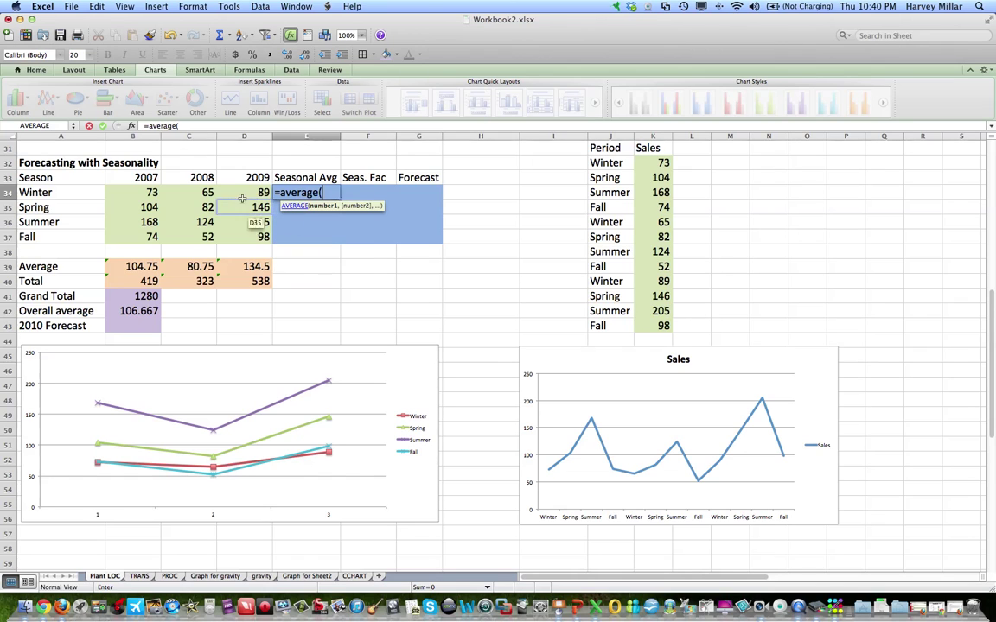
drag(143, 192, 245, 192)
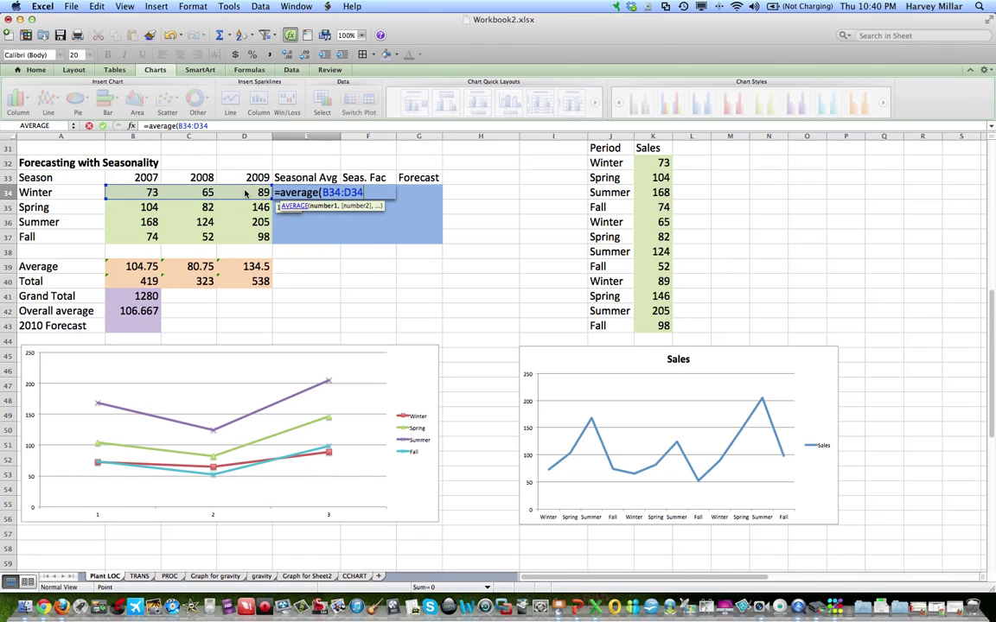
key(Return)
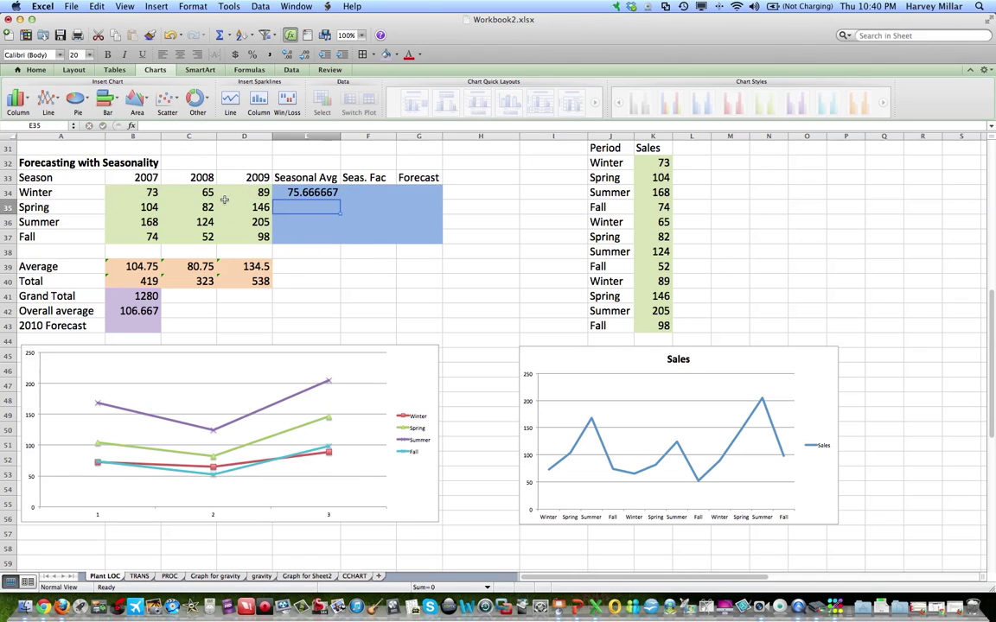
click(304, 192)
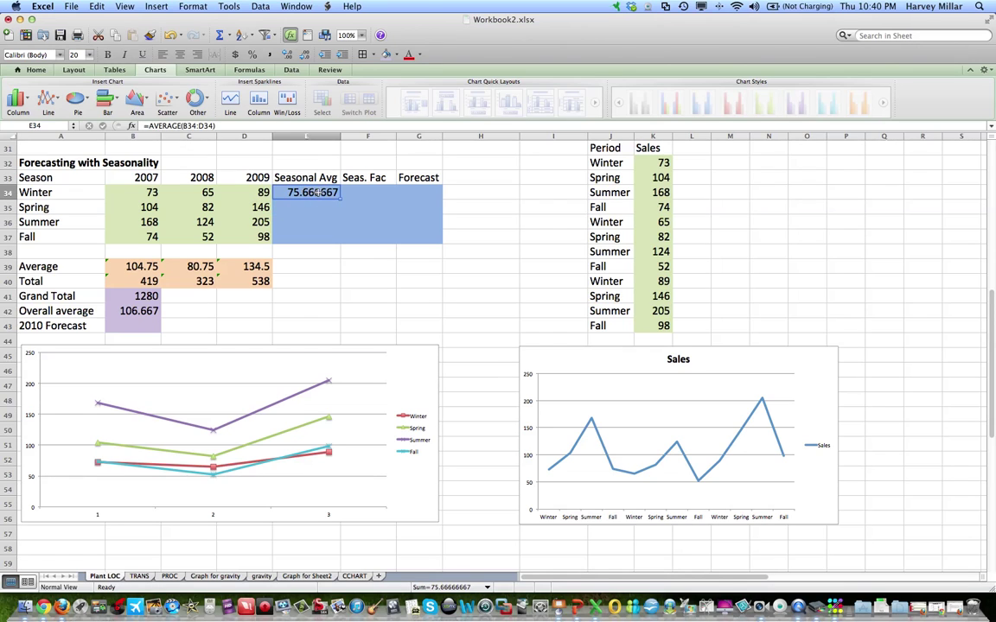
drag(340, 200, 338, 238)
click(364, 191)
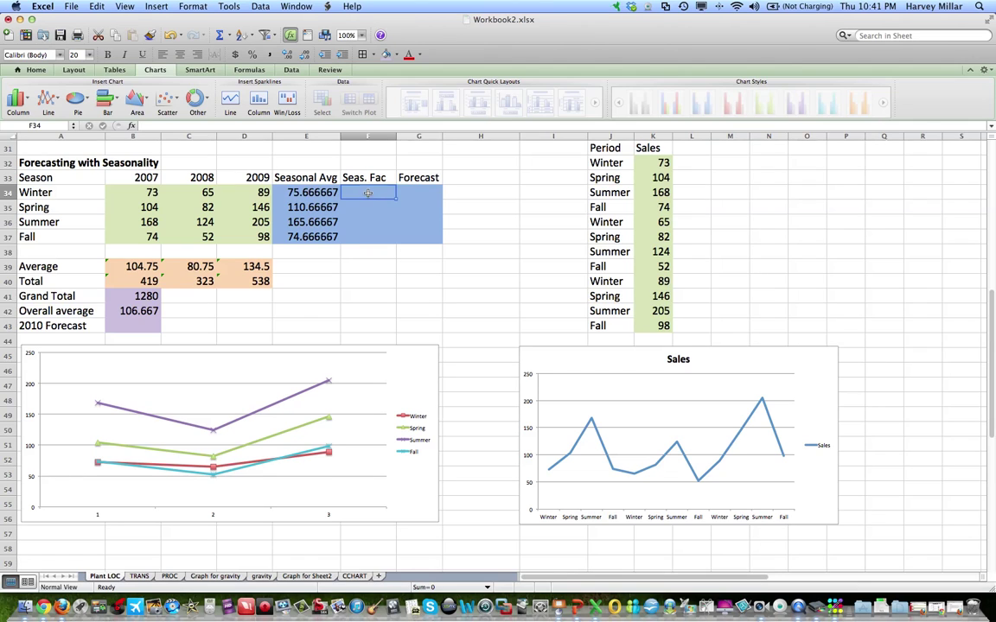
- Fill F34:F37 with seasonal factors =E34/$B$42: 0.70938, 1.0375, 1.55313 and 0.7
text(=)
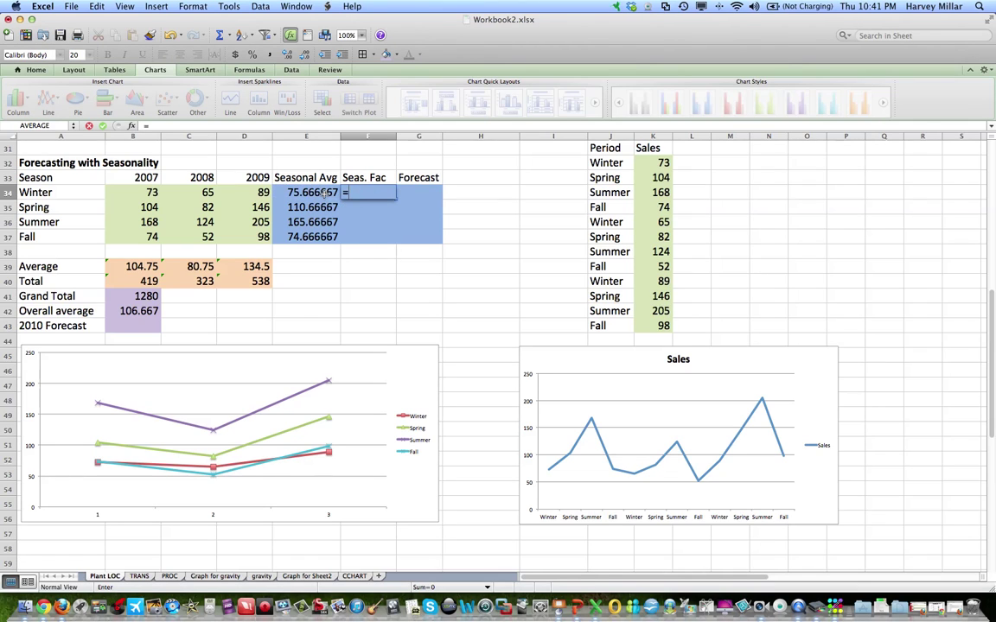
click(326, 198)
text(/)
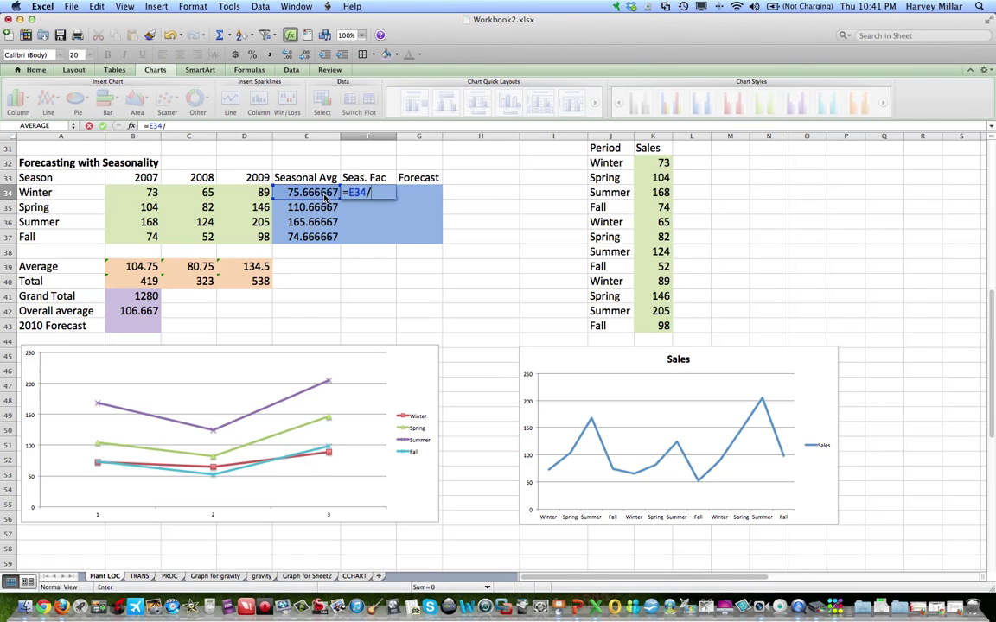
click(139, 311)
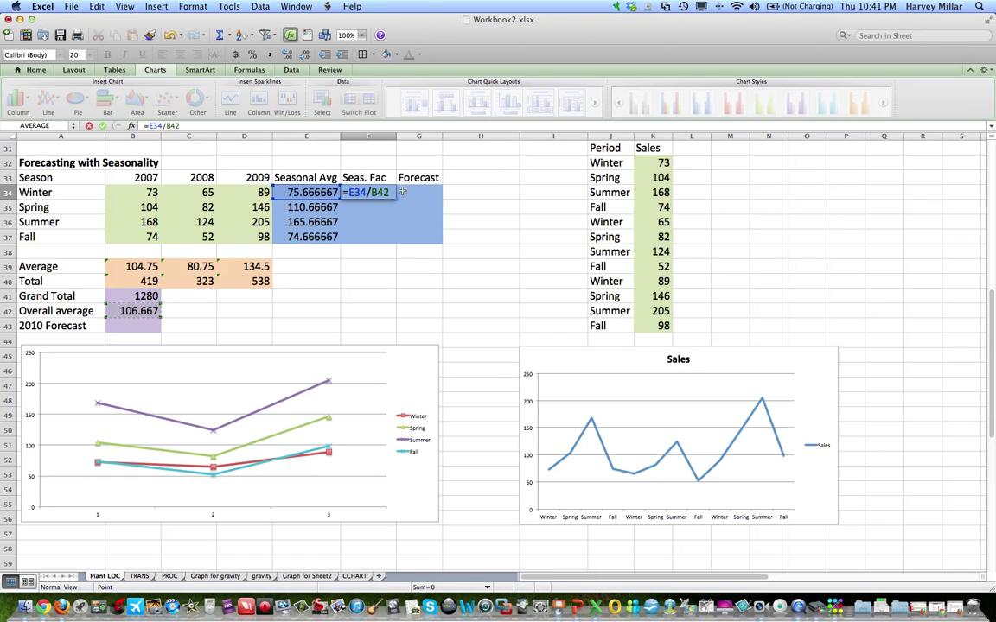
click(371, 191)
text($)
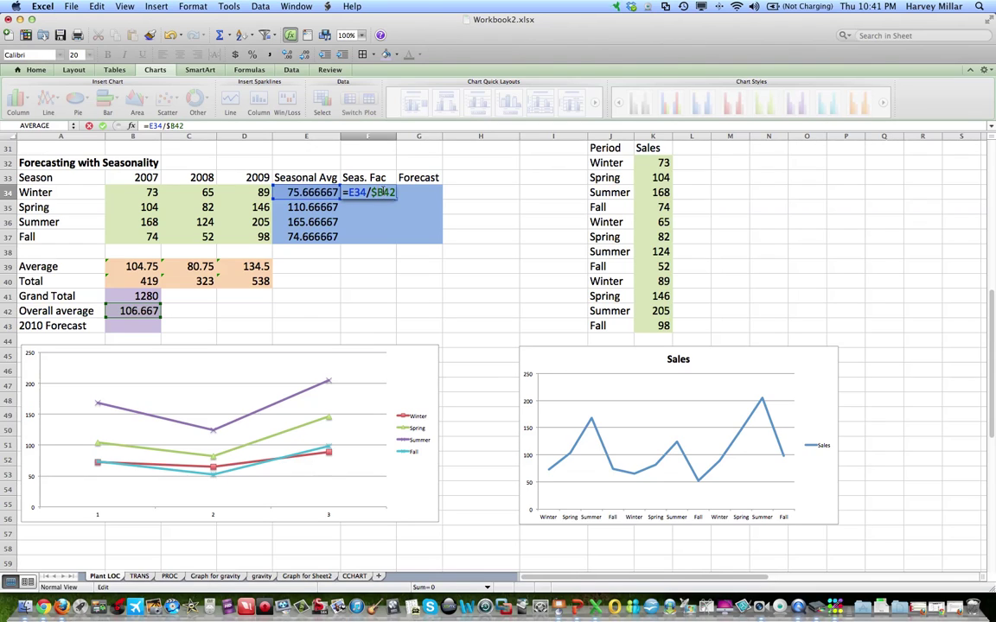
text($)
key(Return)
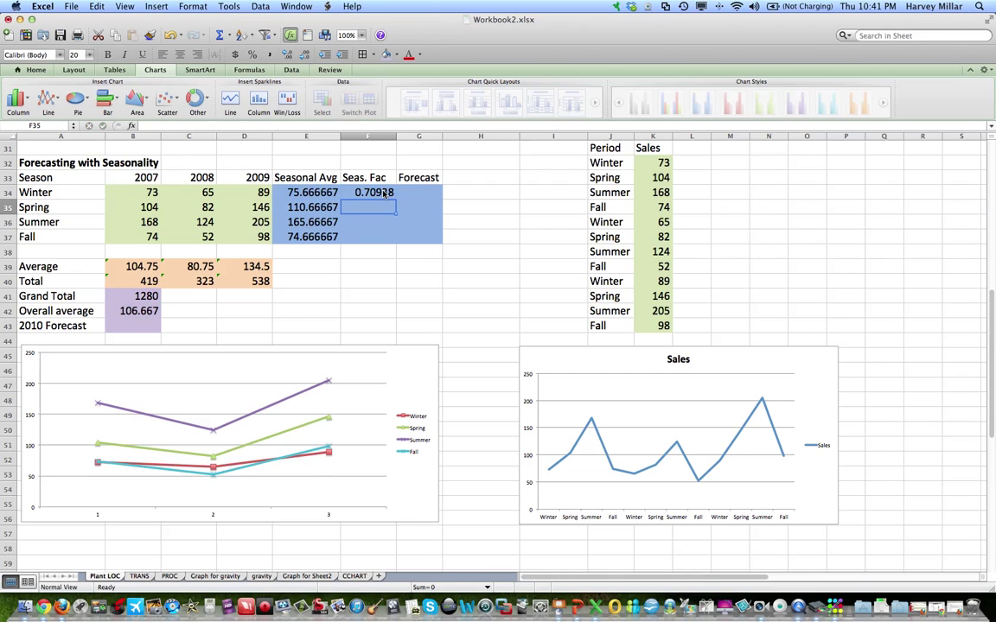
click(385, 193)
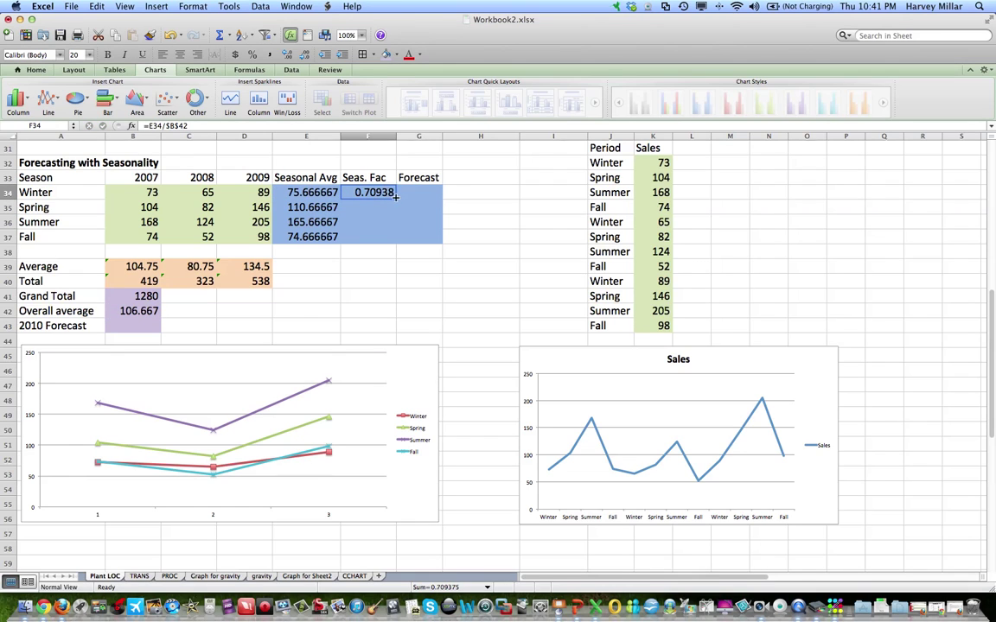
drag(396, 197, 395, 239)
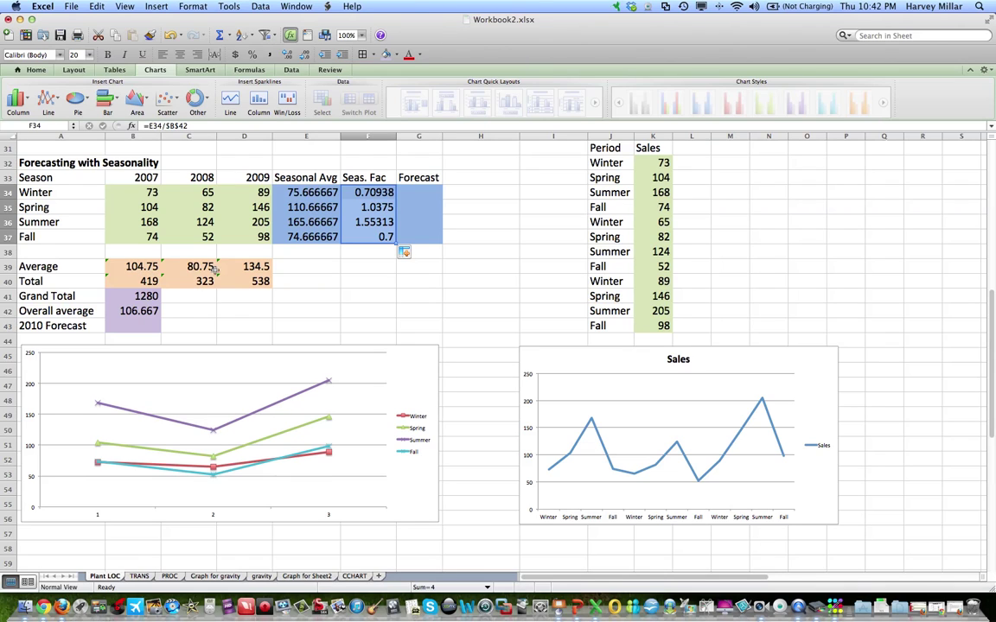
- Enter 2010 in G32 above the Forecast heading
click(419, 164)
text(2010)
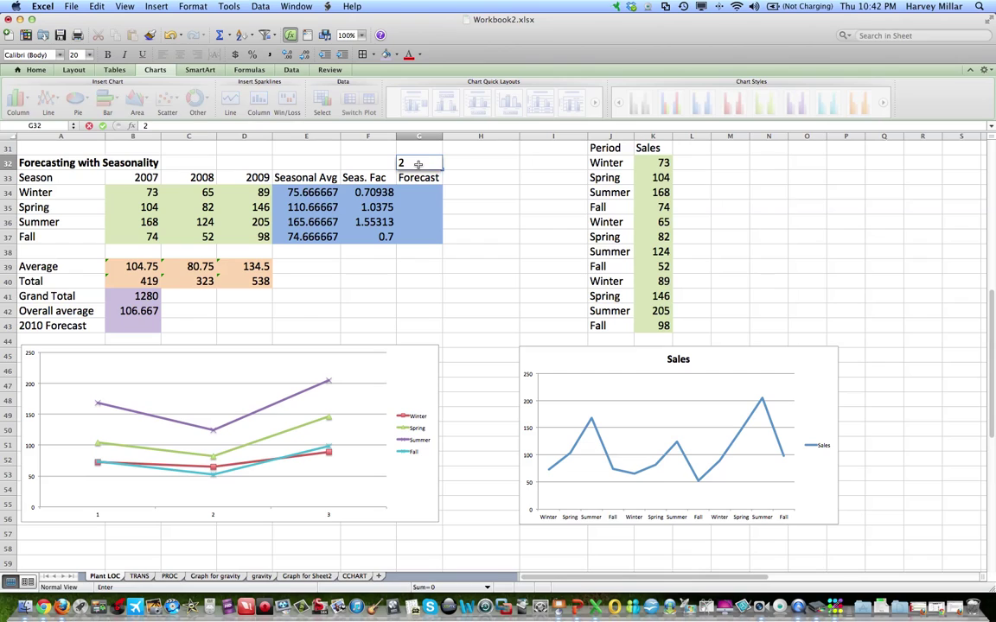
click(411, 278)
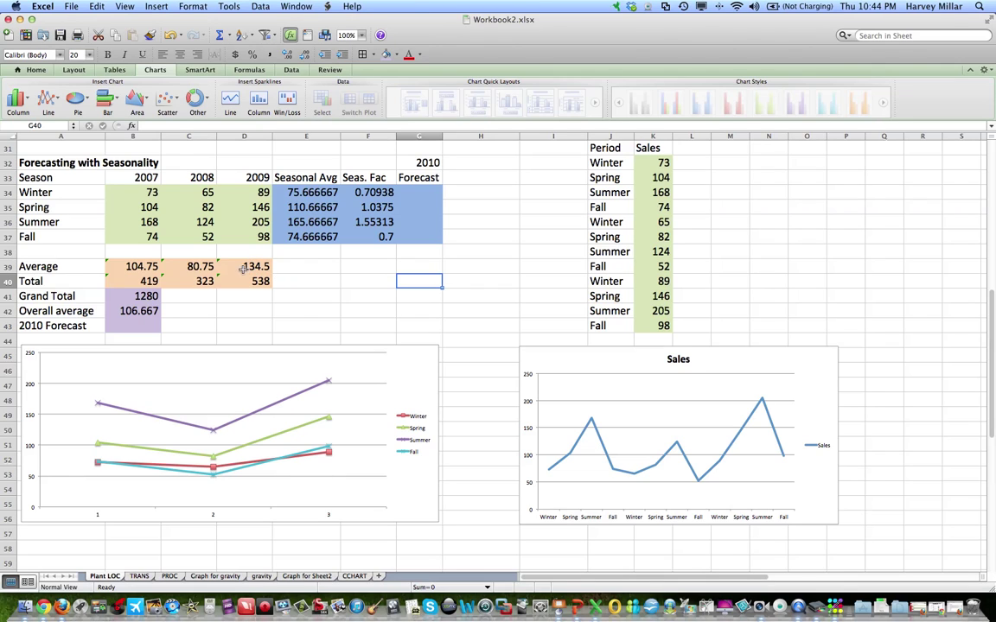
- Set the 2010 Forecast in B43 to =AVERAGE(C39:D39), giving 107.625
click(132, 327)
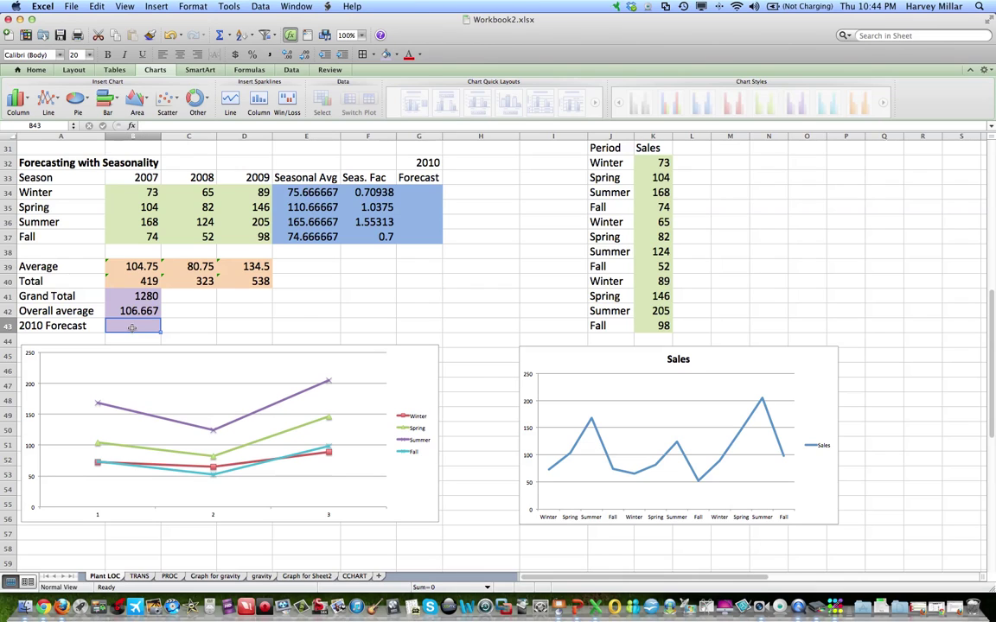
text(=)
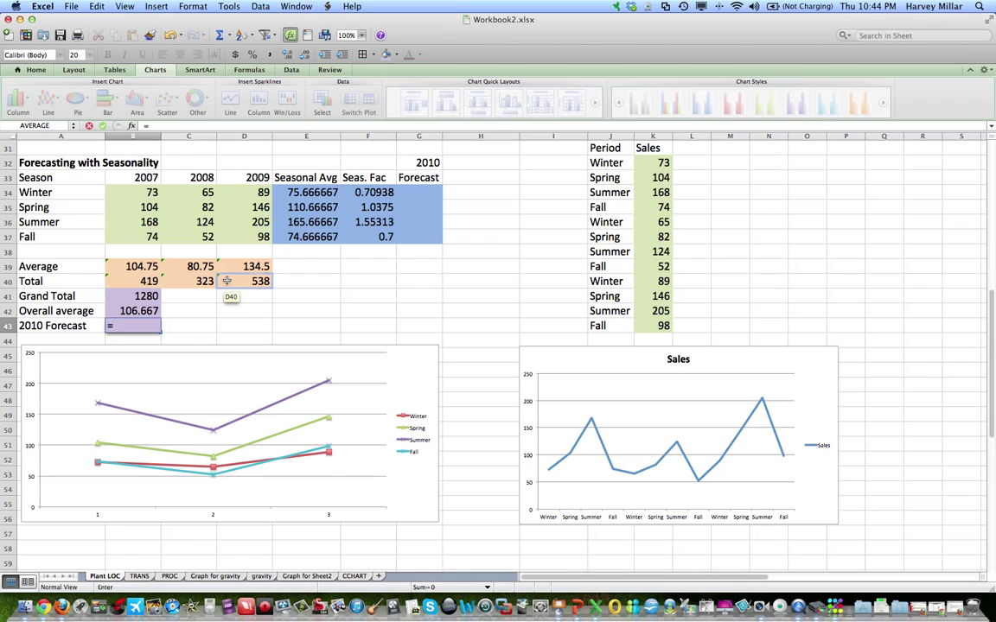
text(average()
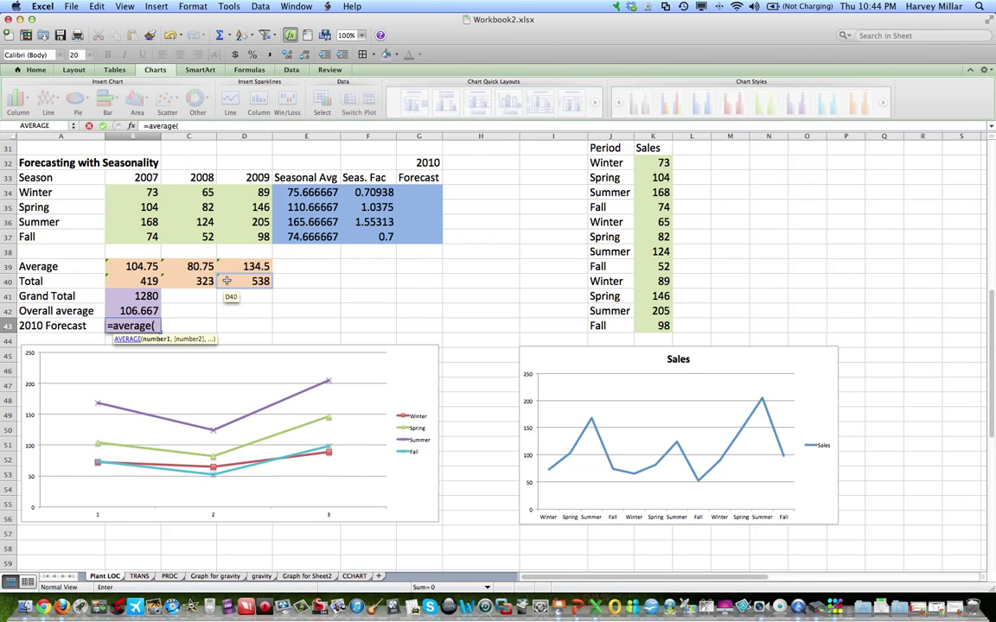
click(213, 269)
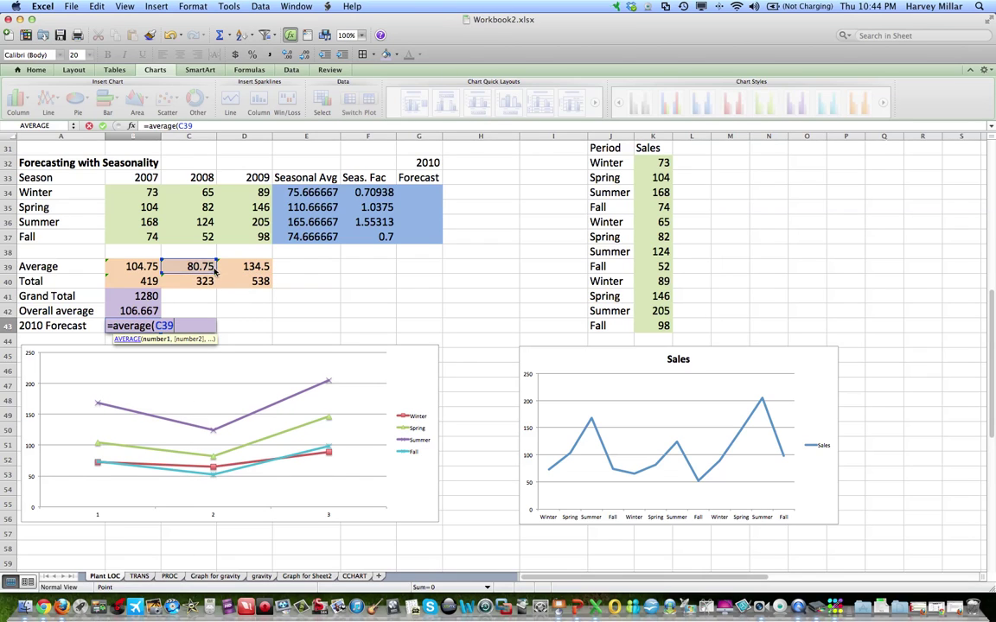
drag(215, 271, 236, 274)
text())
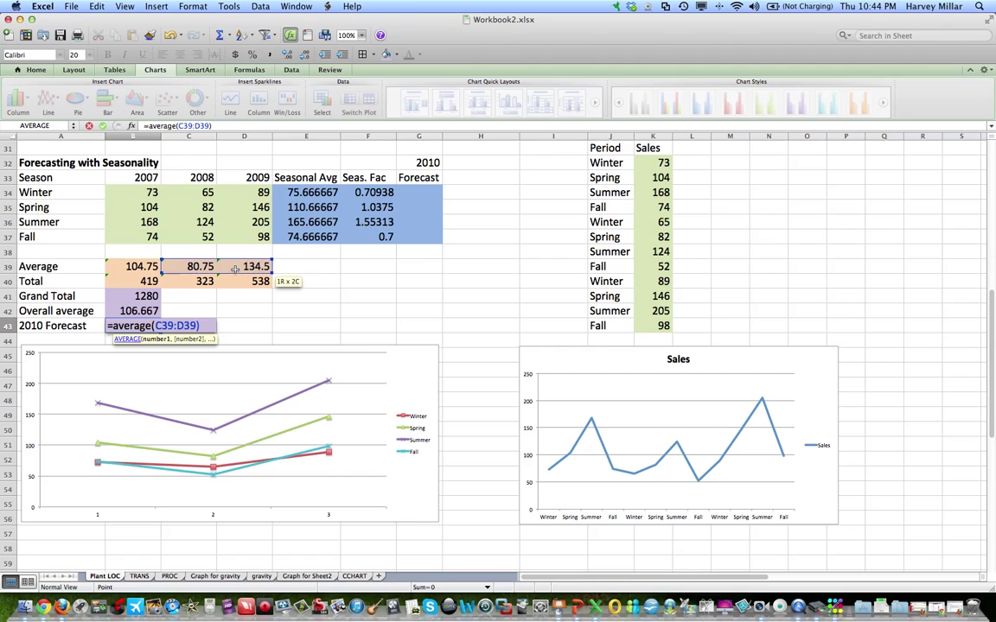
key(Return)
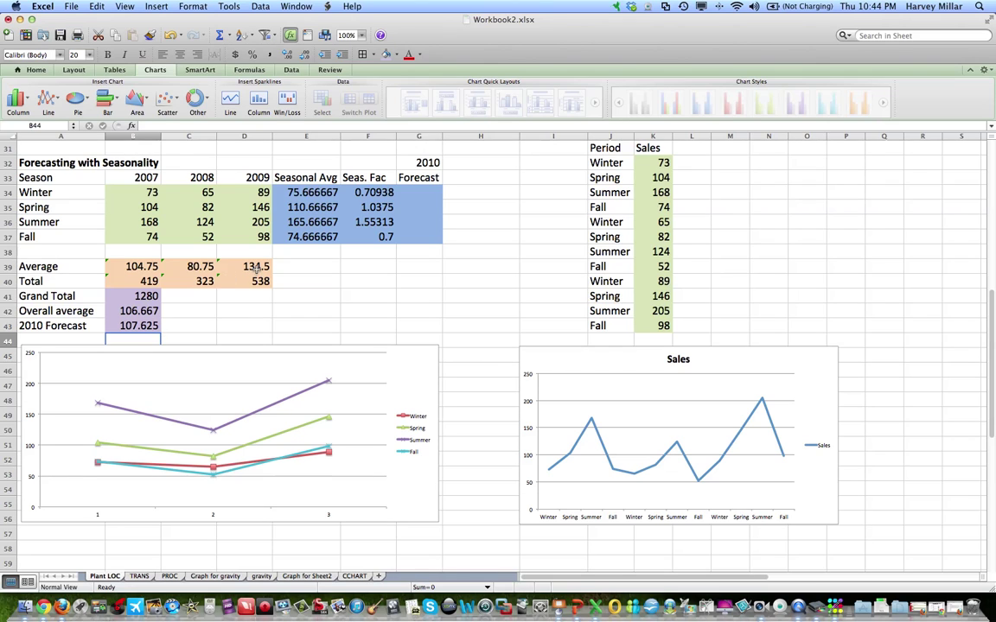
- Enter =F34*$B$43 in G34 for a Winter 2010 forecast of 76.346
click(414, 190)
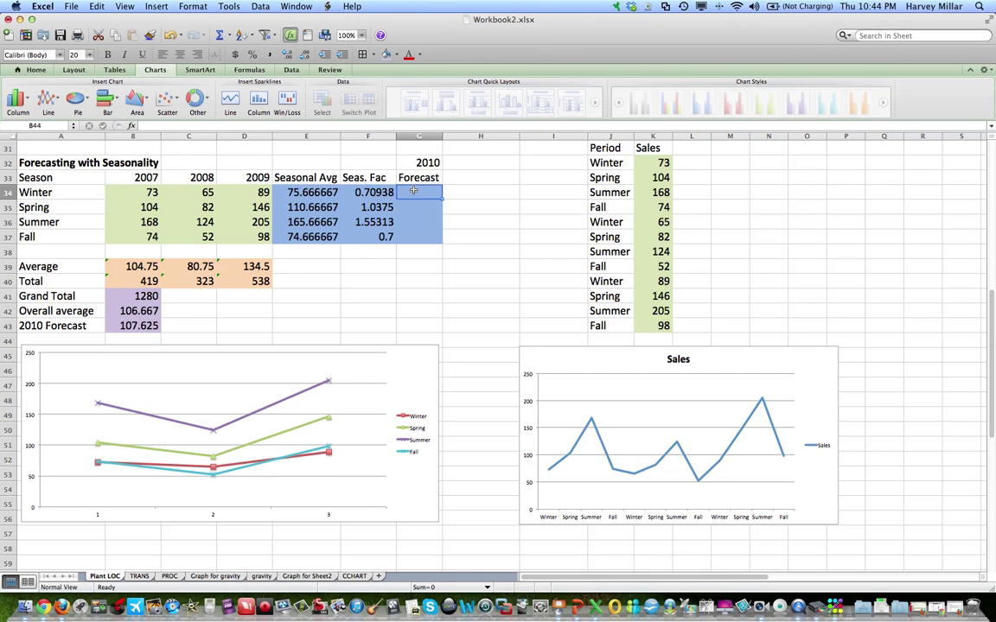
text(=)
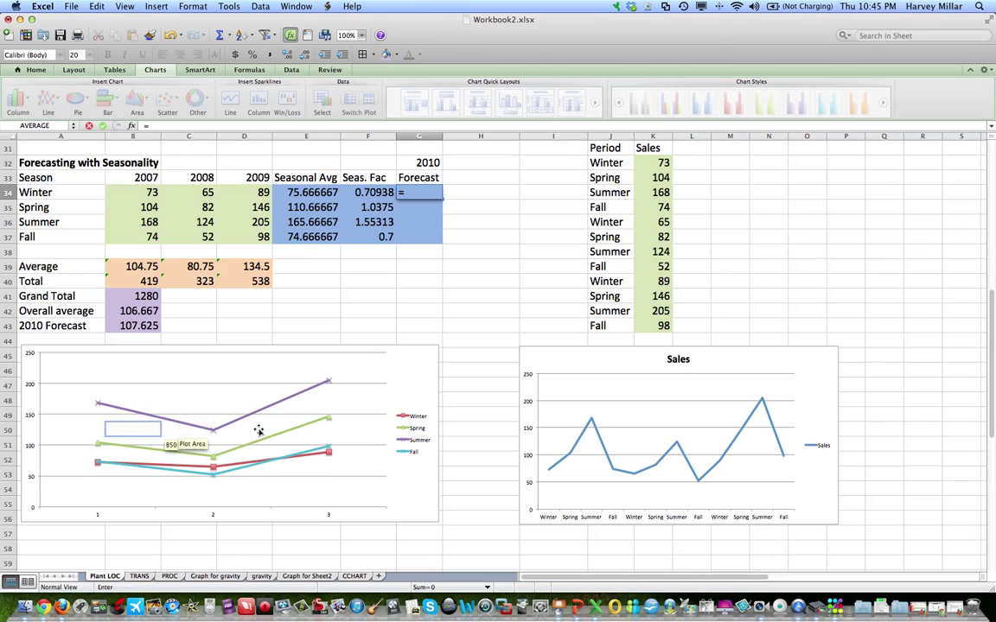
mouse_move(329, 384)
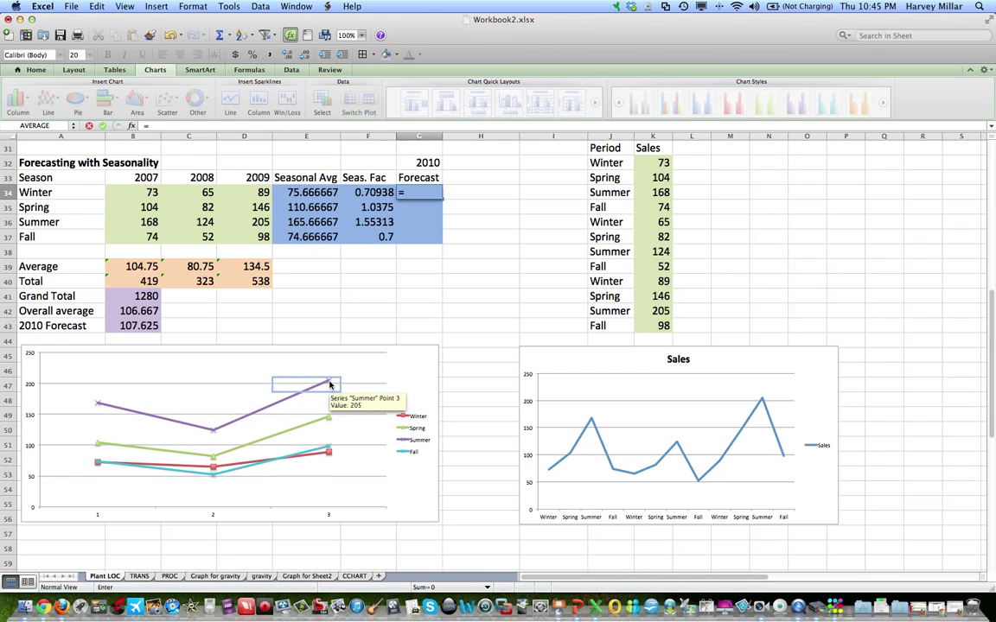
click(378, 197)
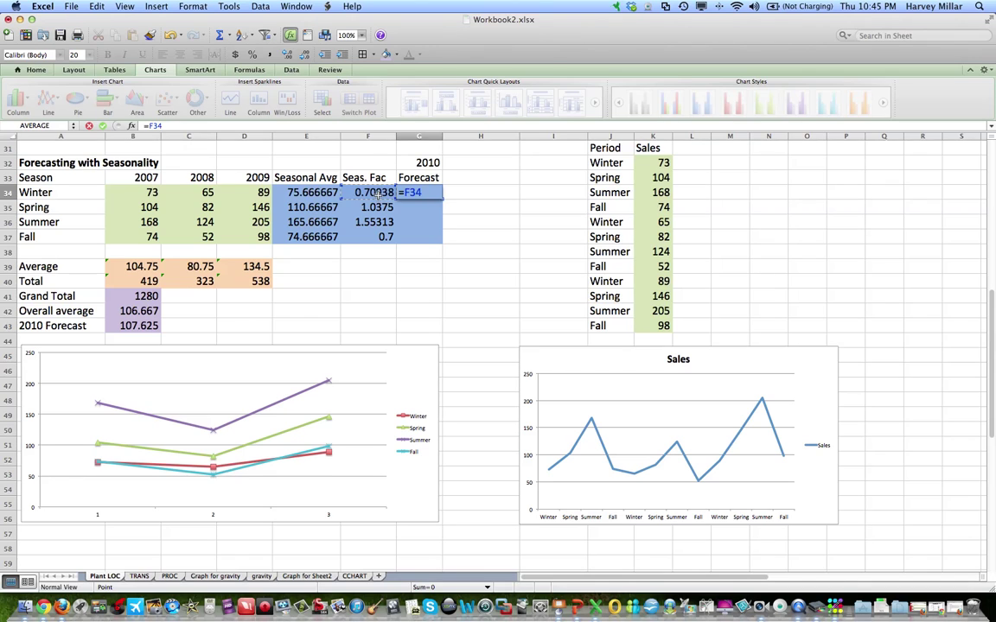
text(*)
click(140, 325)
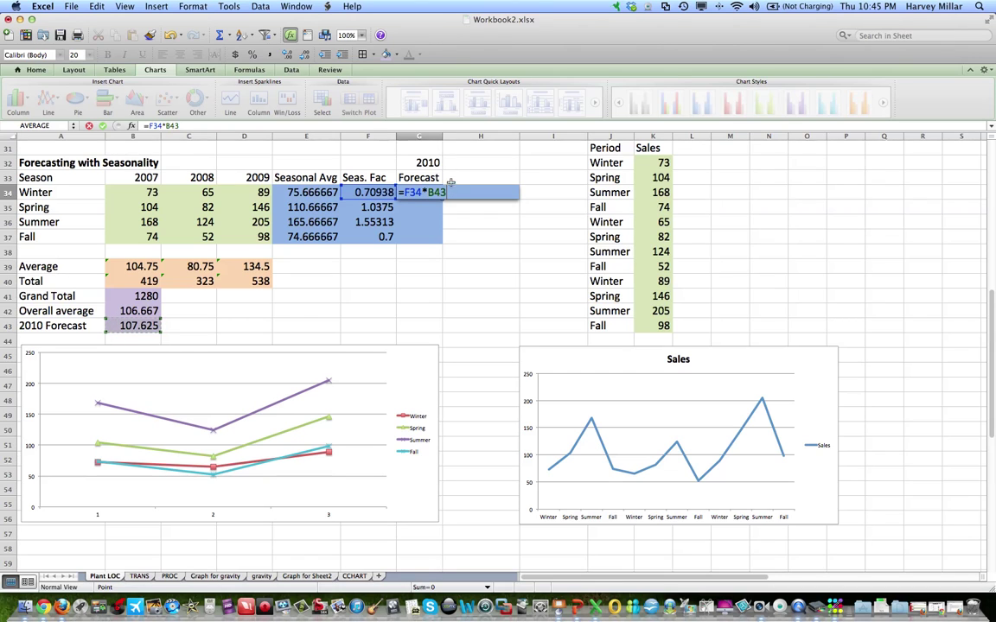
key(F2)
key(Left)
key(Left)
key(Left)
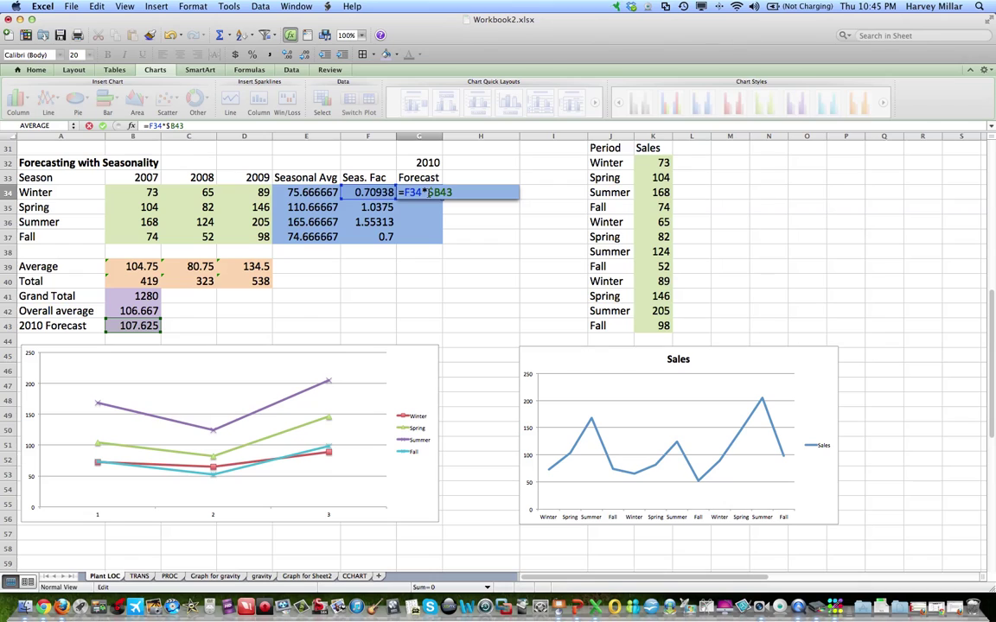
text($)
key(Right)
text($)
key(Return)
click(424, 192)
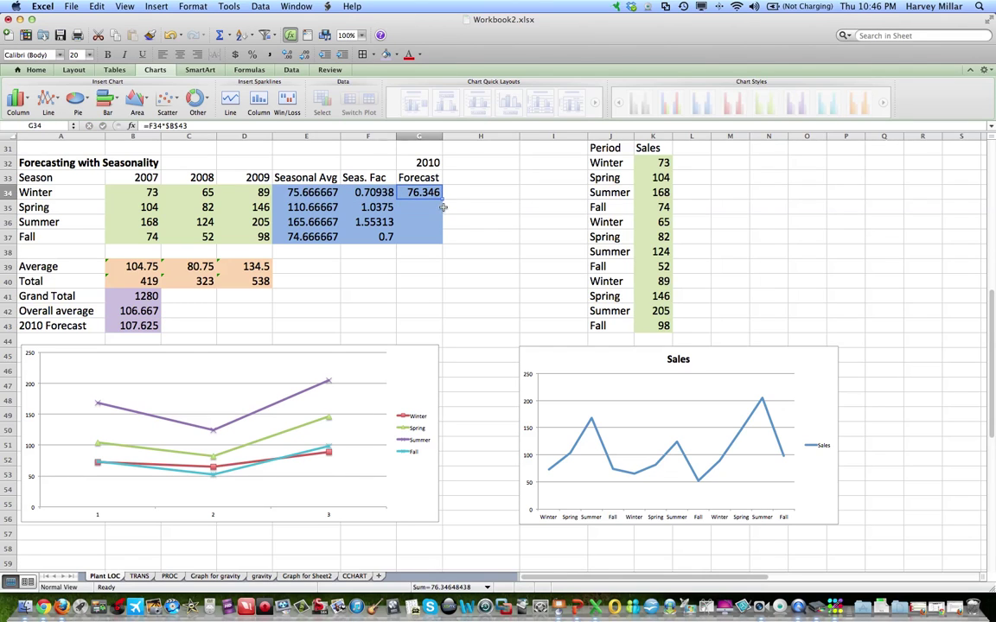
- Copy the forecast formula down through Fall (111.66, 167.16, 75.338) and select G34:G37
drag(440, 199, 442, 242)
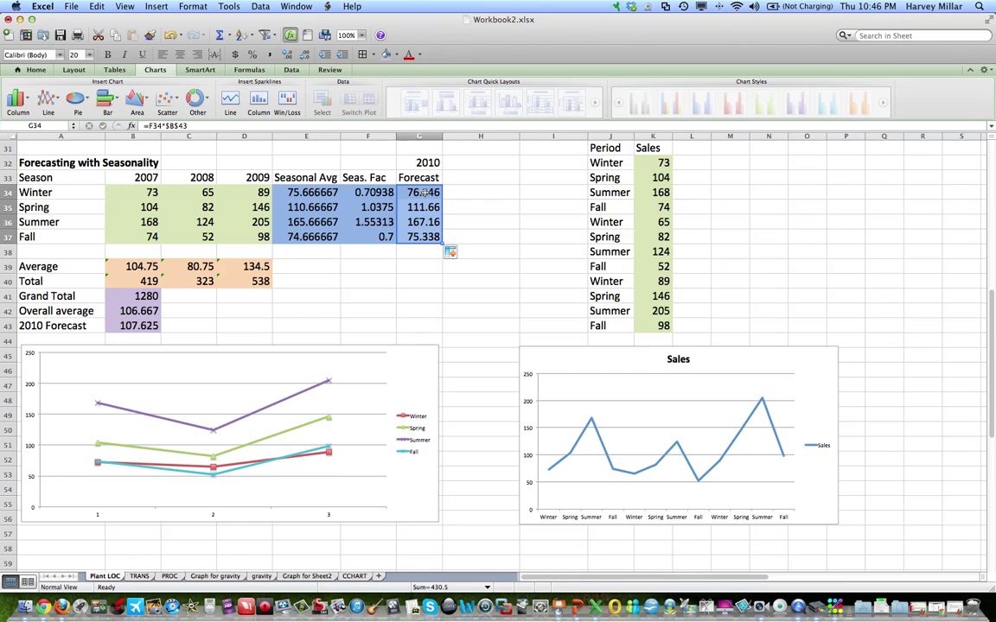
drag(425, 192, 422, 236)
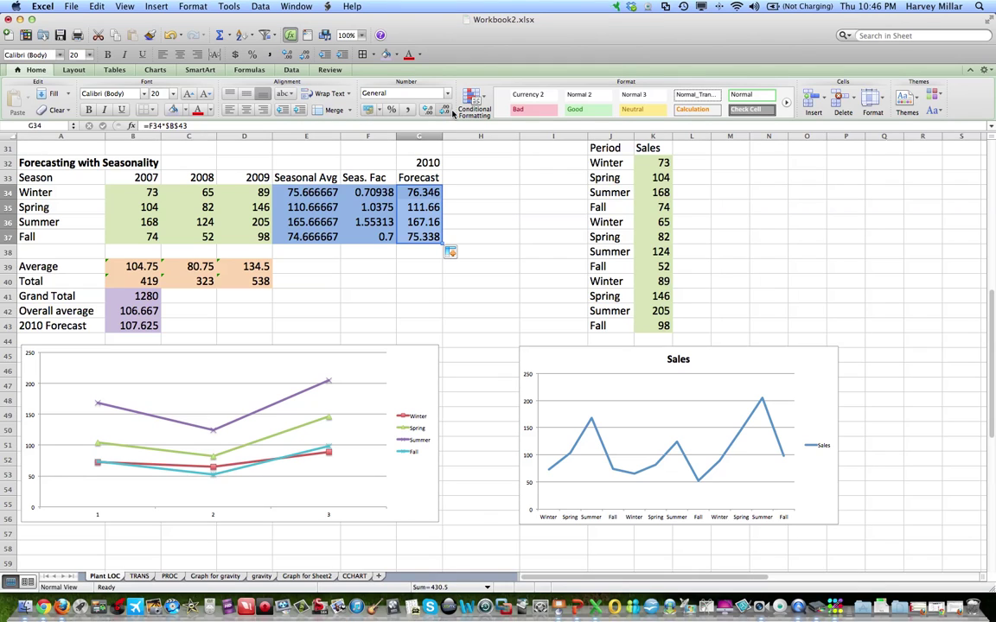
- Reduce the G34:G37 forecasts to no decimal places: 76, 112, 167 and 75
click(447, 111)
click(447, 111)
click(447, 112)
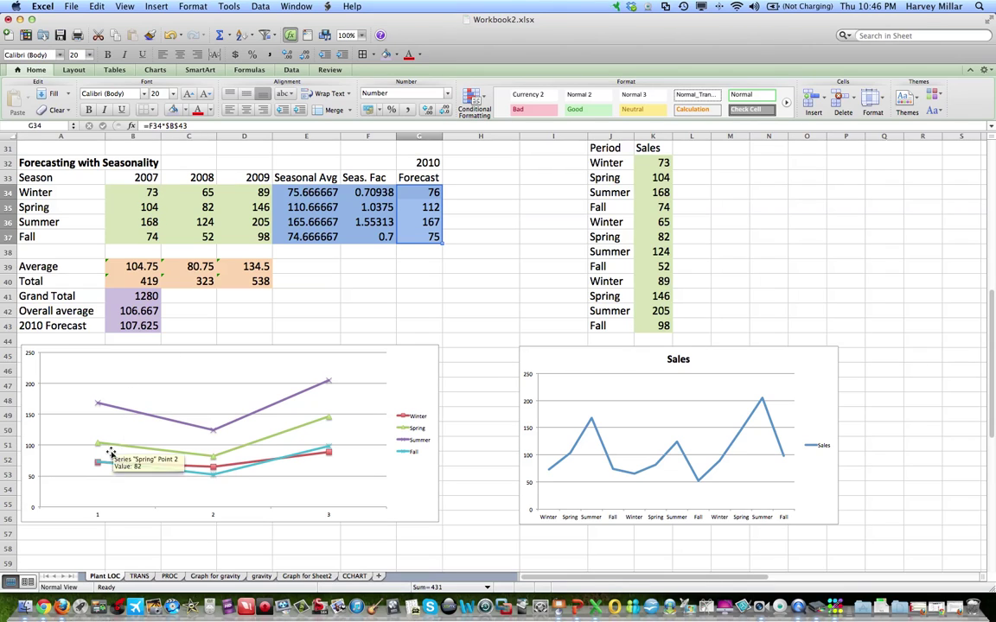
mouse_move(215, 430)
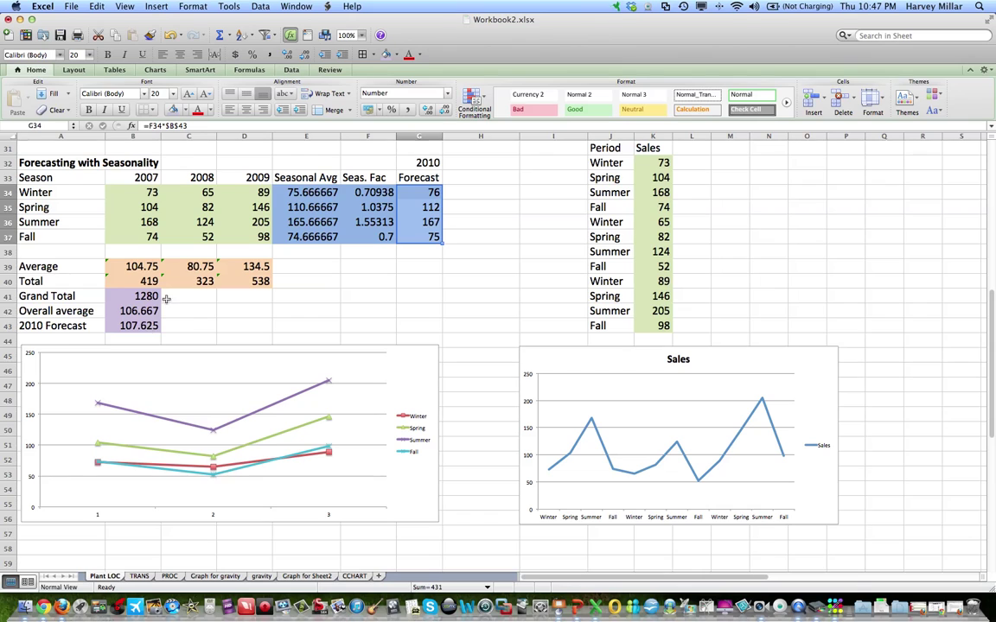
- Enter =D39*1.05 in B43, growing the 2009 average by 5% to 141.225
click(197, 326)
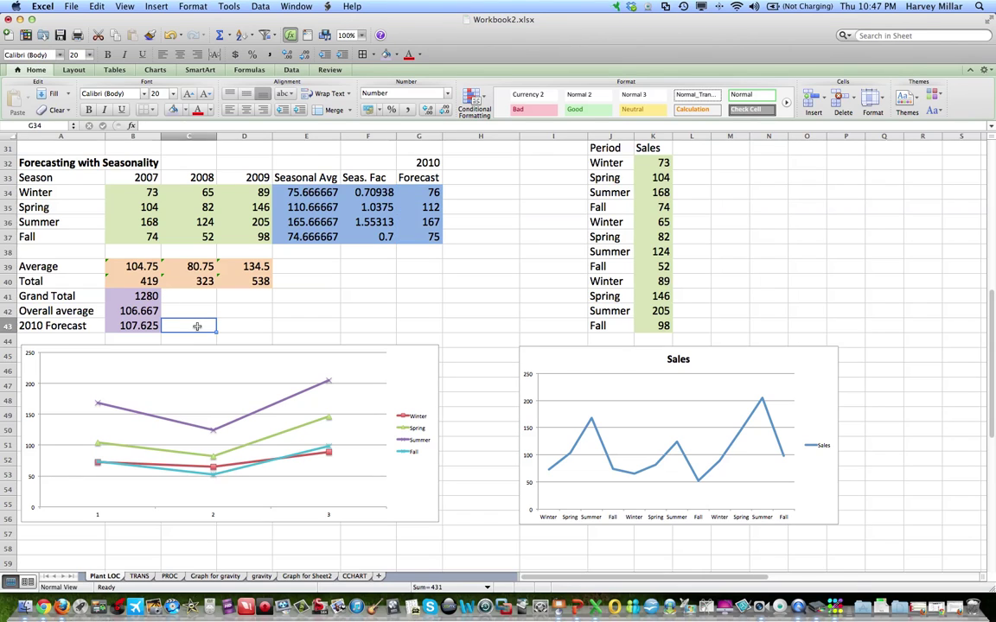
text(=)
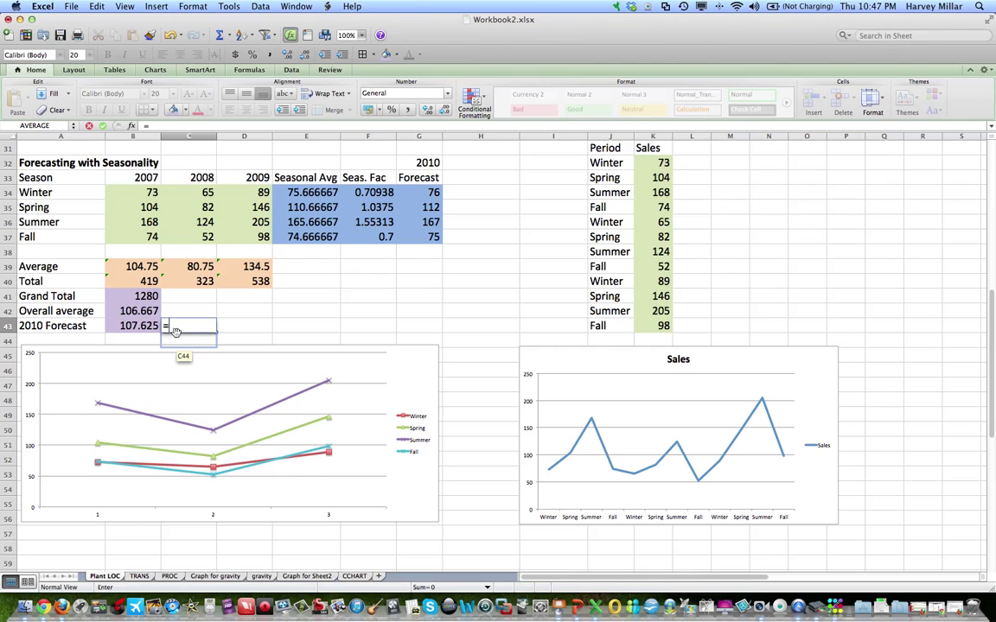
key(BackSpace)
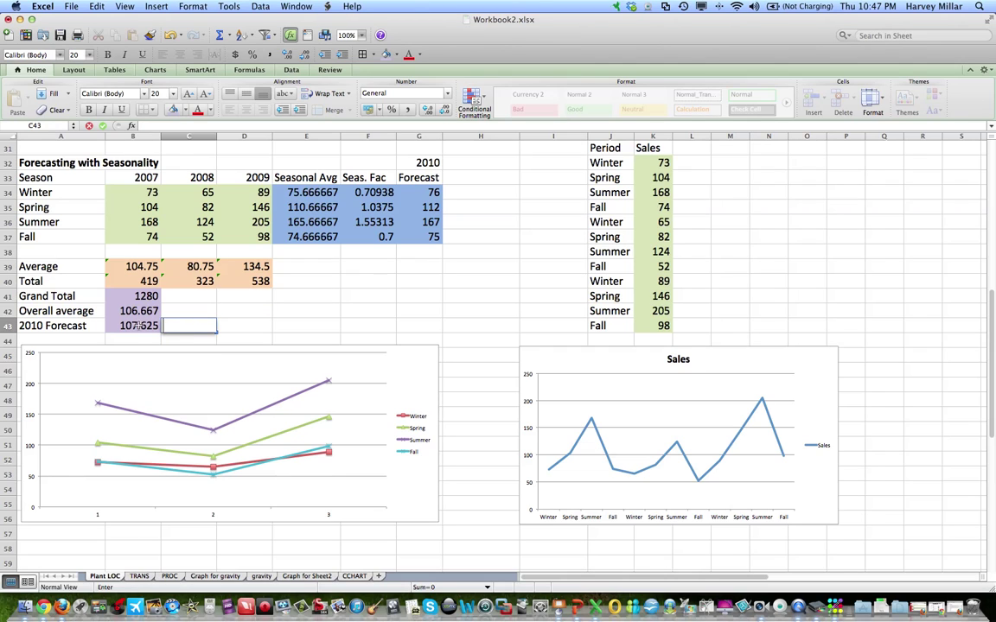
click(137, 328)
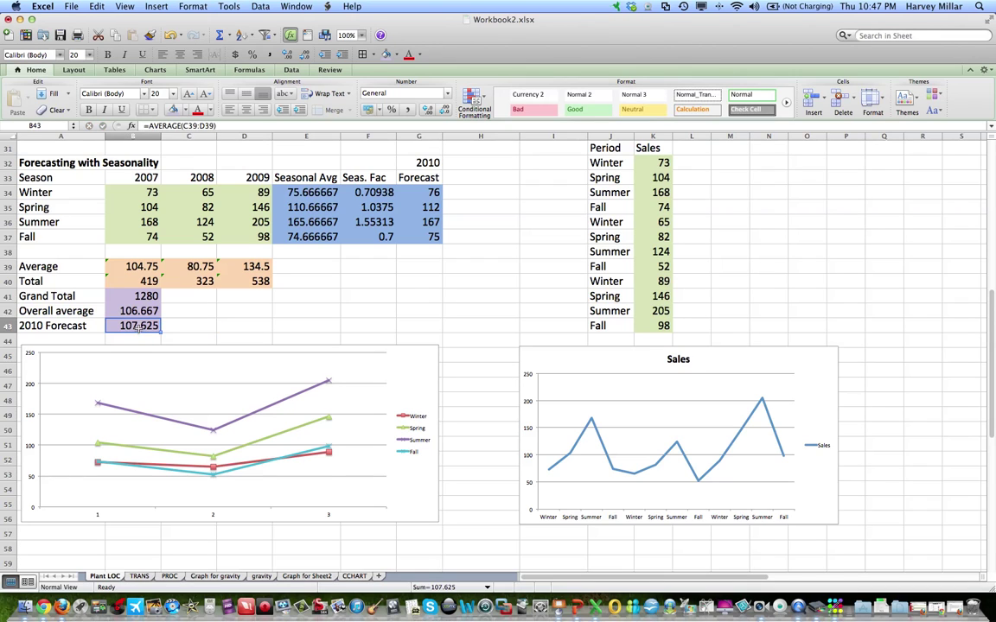
text(=)
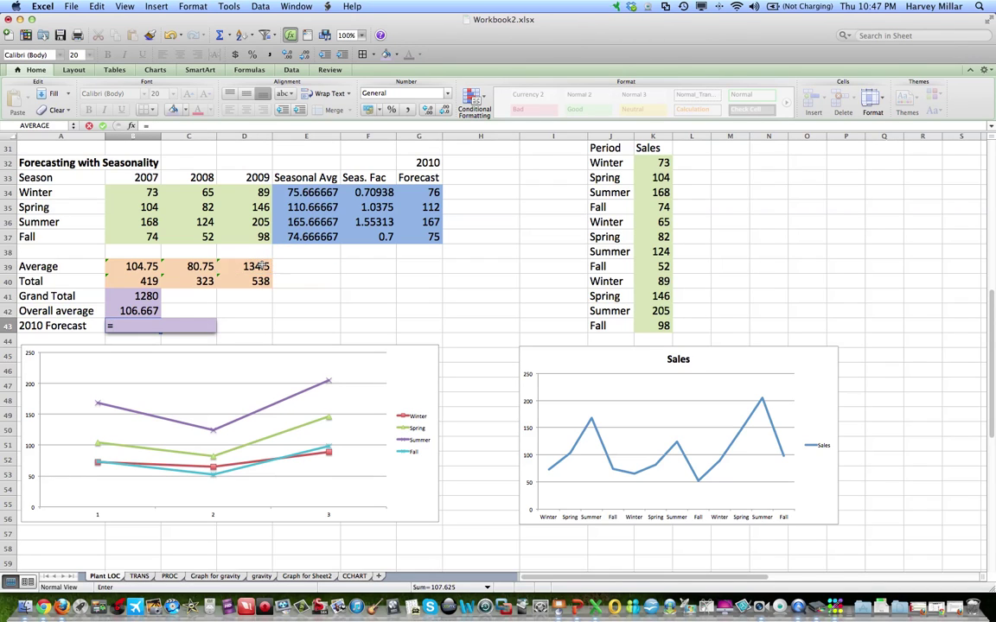
click(262, 268)
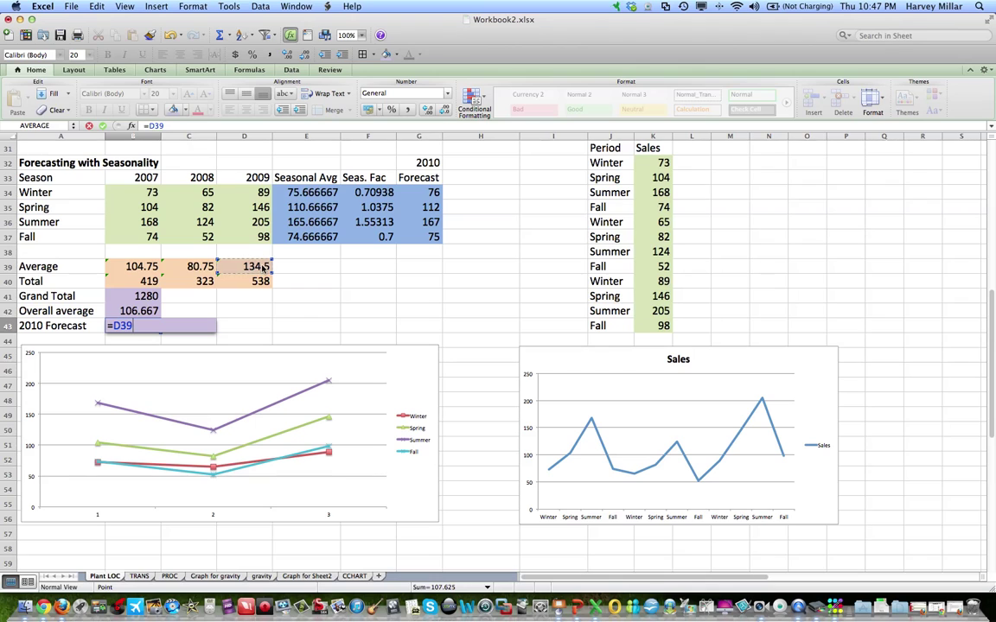
text(*1.05)
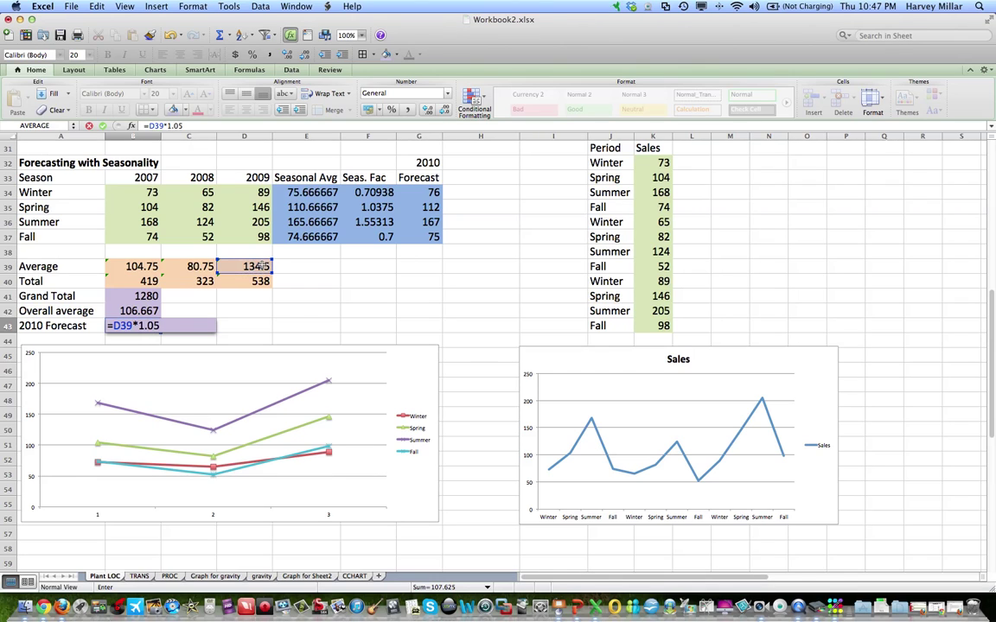
key(Return)
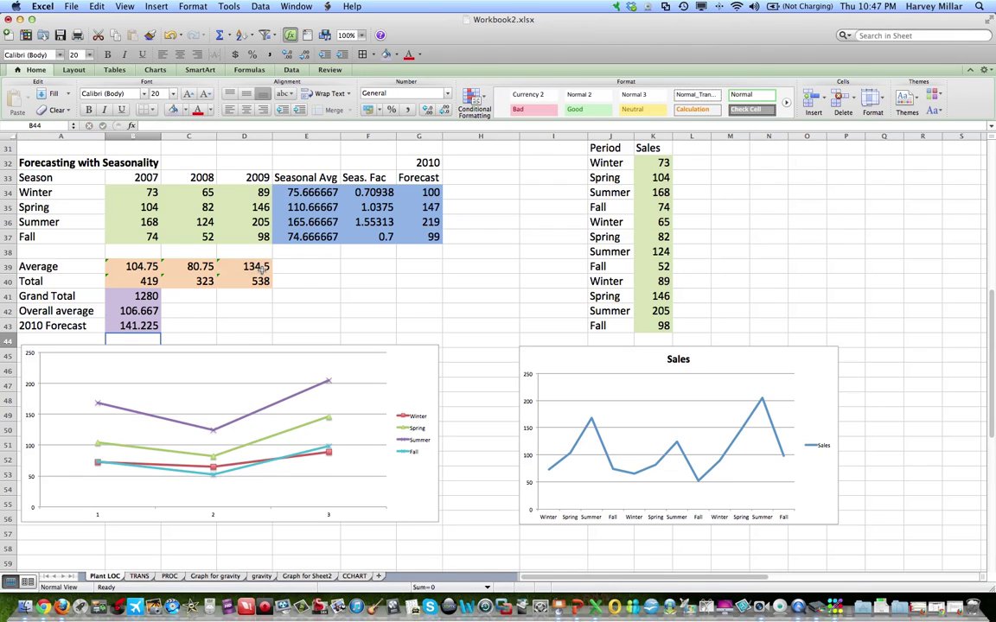